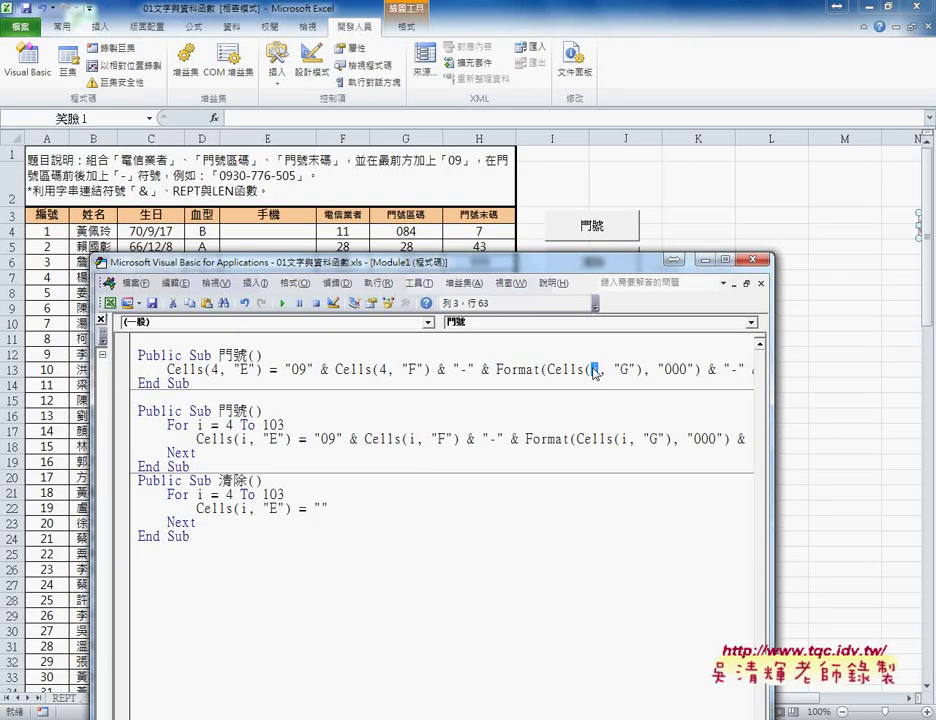
# Change the row in the column G Format(Cells(...)) call to 4 and enlarge the editor window
pyautogui.write('4')
pyautogui.moveTo(698, 369); pyautogui.dragTo(496, 369)
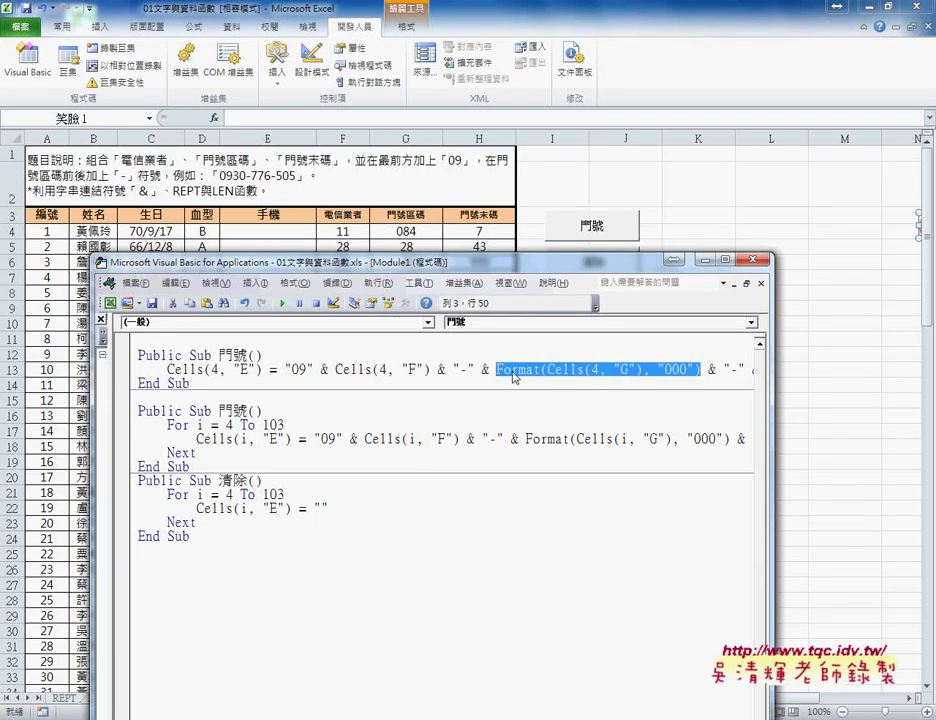
pyautogui.click(524, 369)
pyautogui.doubleClick(524, 369)
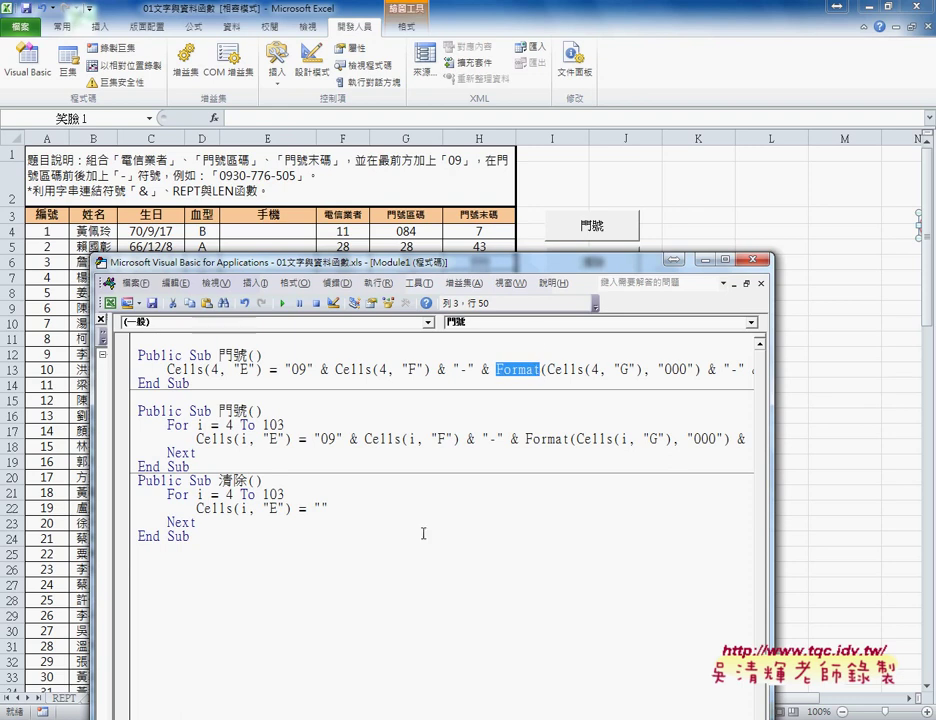
pyautogui.moveTo(377, 266); pyautogui.dragTo(355, 228)
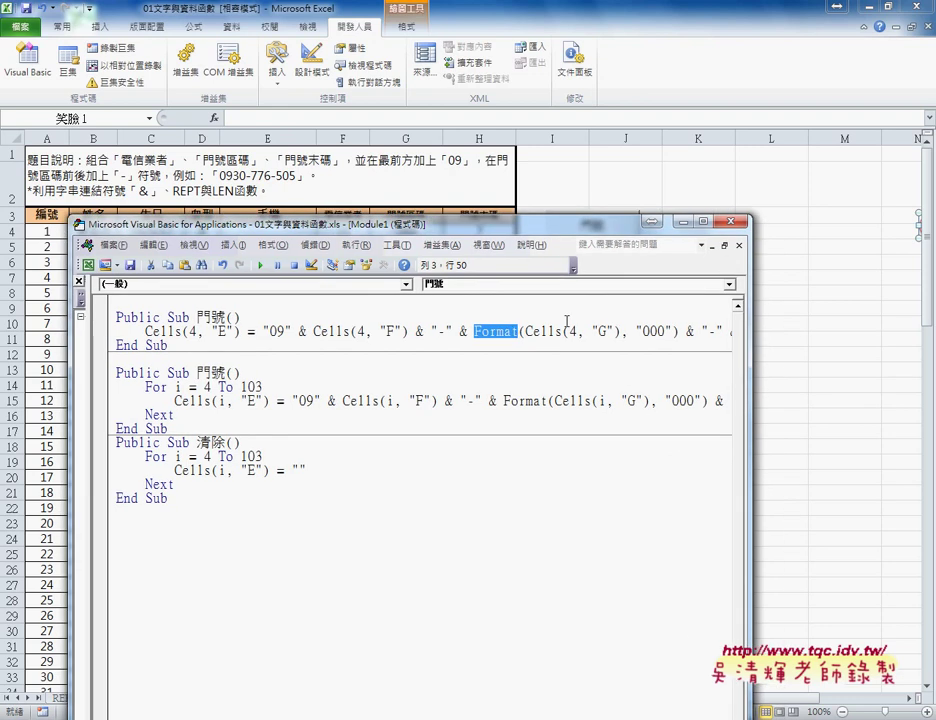
pyautogui.moveTo(748, 358); pyautogui.dragTo(855, 358)
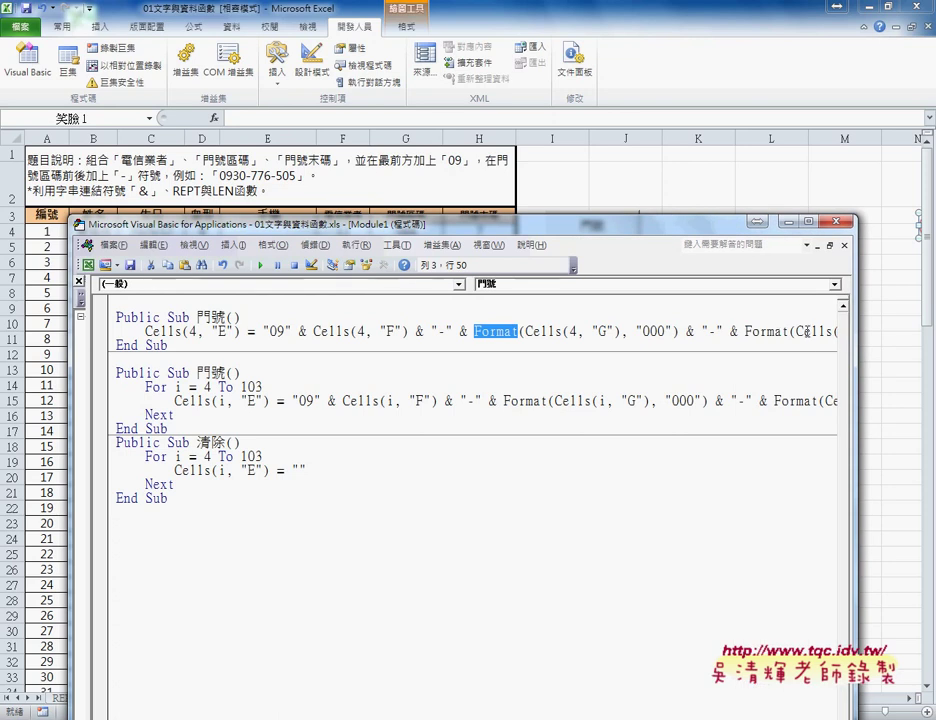
pyautogui.moveTo(518, 228); pyautogui.dragTo(493, 132)
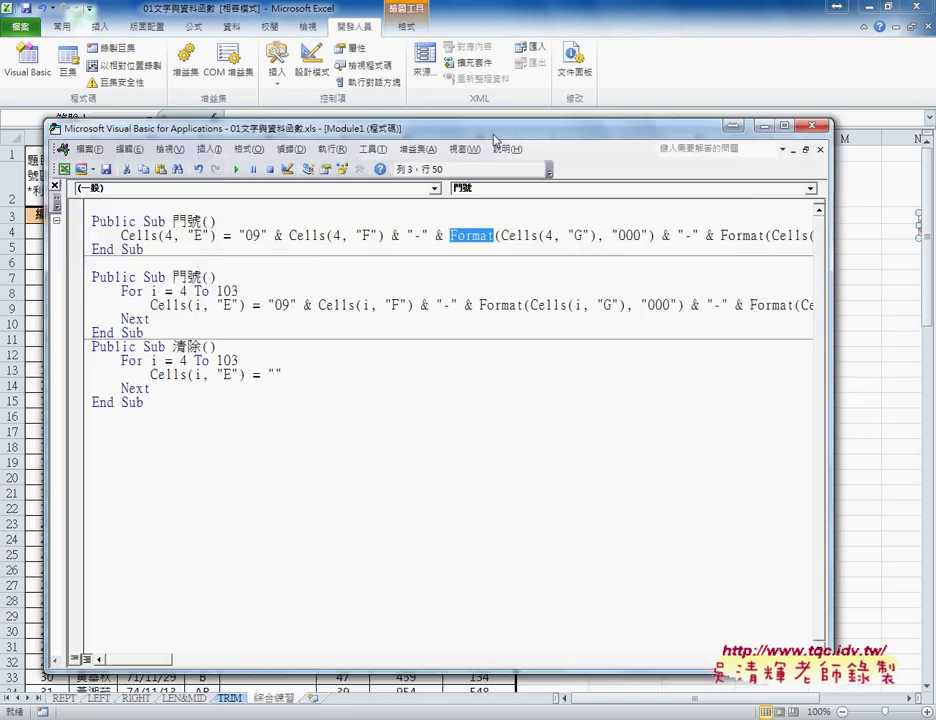
pyautogui.moveTo(160, 662); pyautogui.dragTo(178, 662)
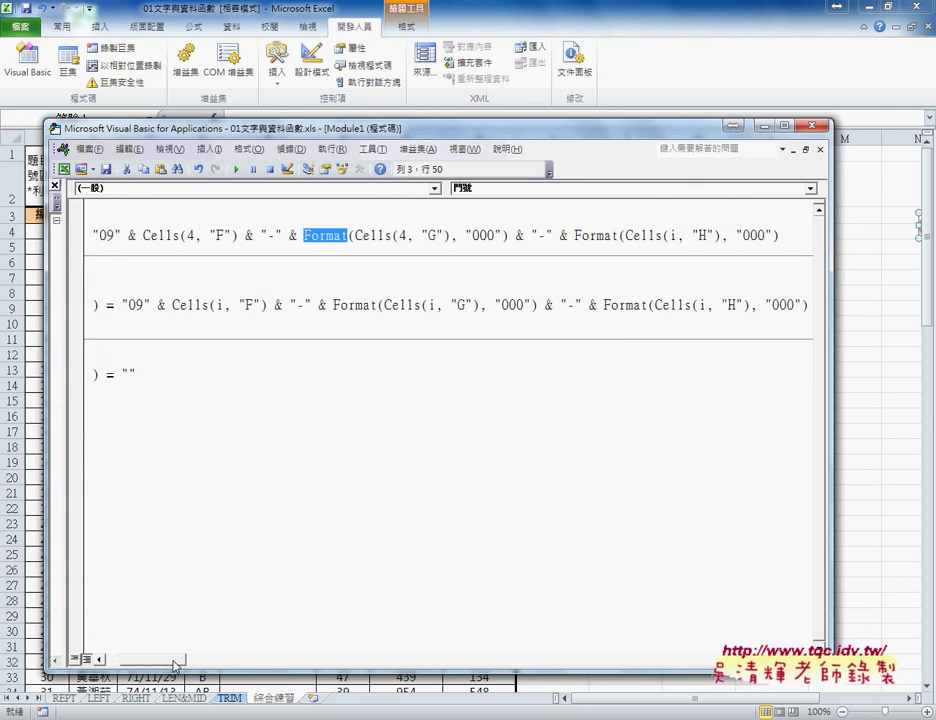
# Replace i with 4 so the last Format call reads Format(Cells(4, "H"))
pyautogui.click(676, 236)
pyautogui.doubleClick(673, 236)
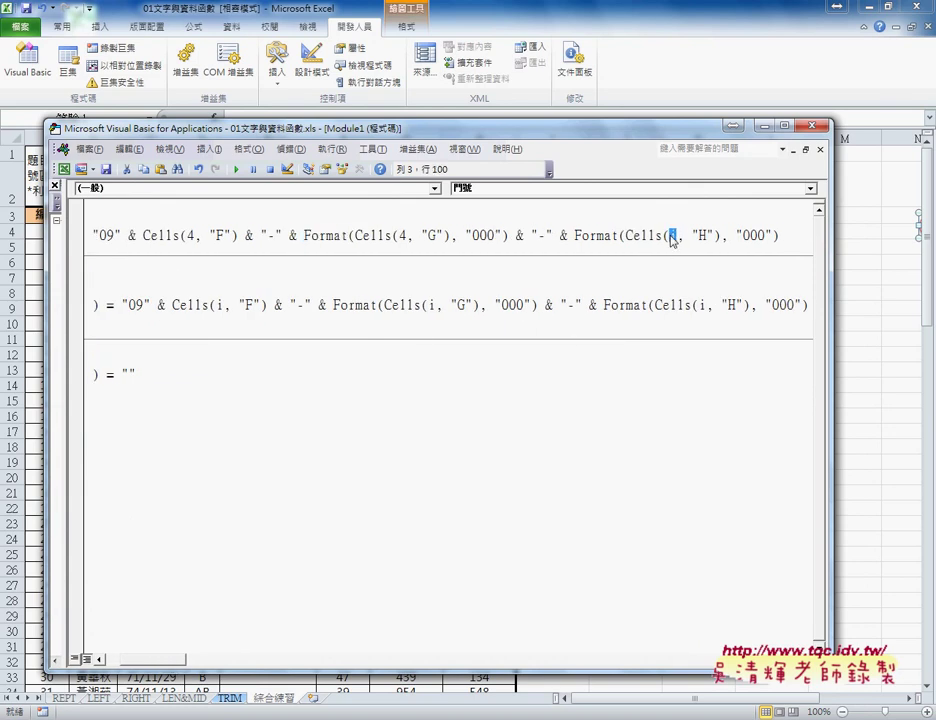
pyautogui.write('4')
pyautogui.moveTo(714, 236); pyautogui.dragTo(669, 236)
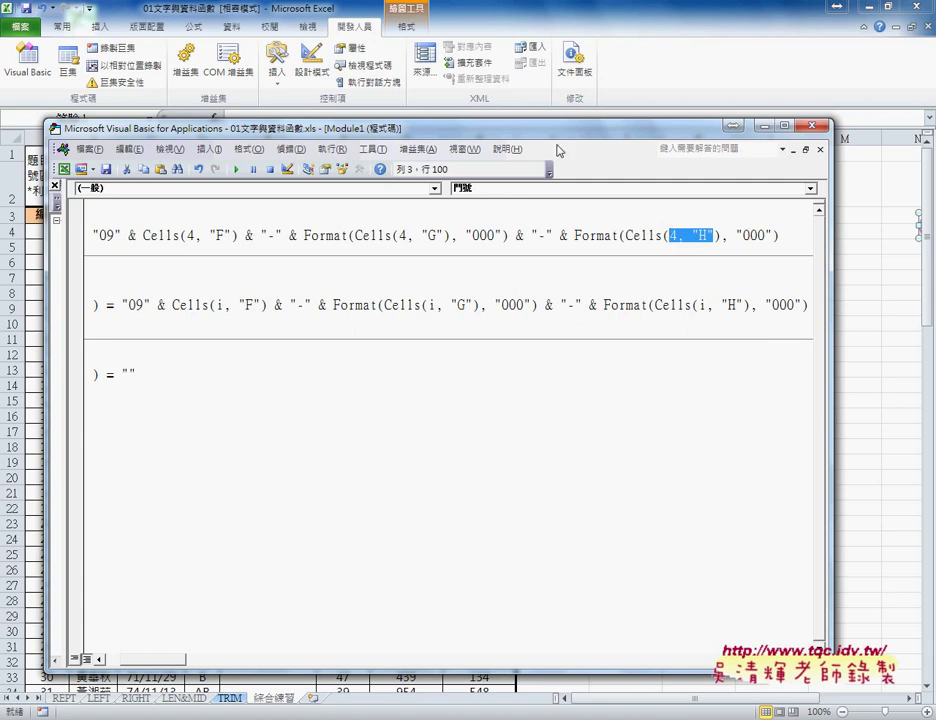
pyautogui.moveTo(551, 128); pyautogui.dragTo(744, 209)
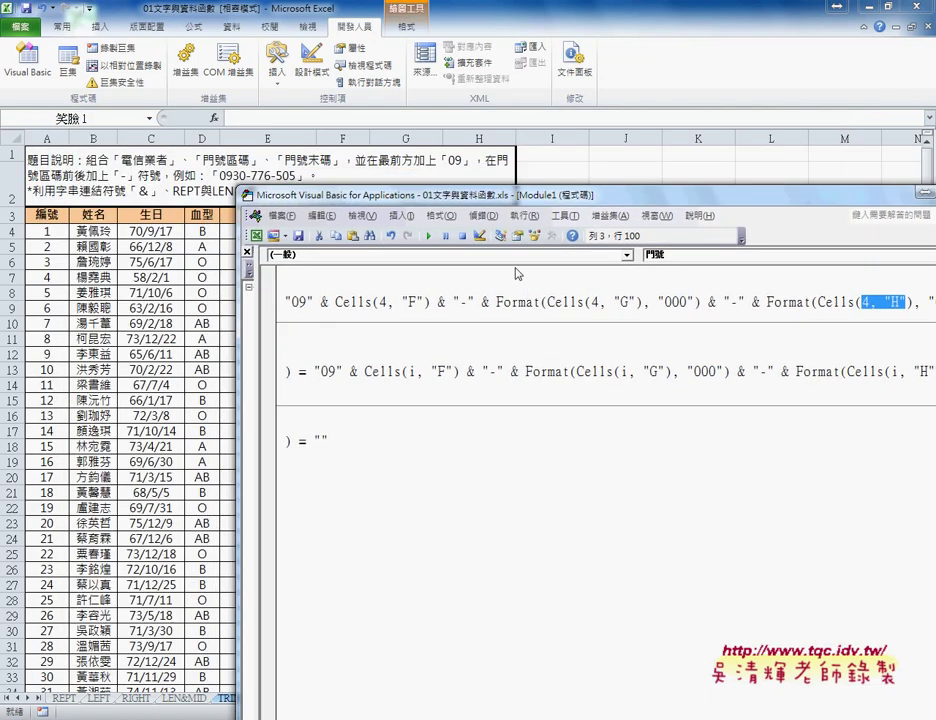
pyautogui.moveTo(375, 200); pyautogui.dragTo(367, 282)
pyautogui.click(462, 384)
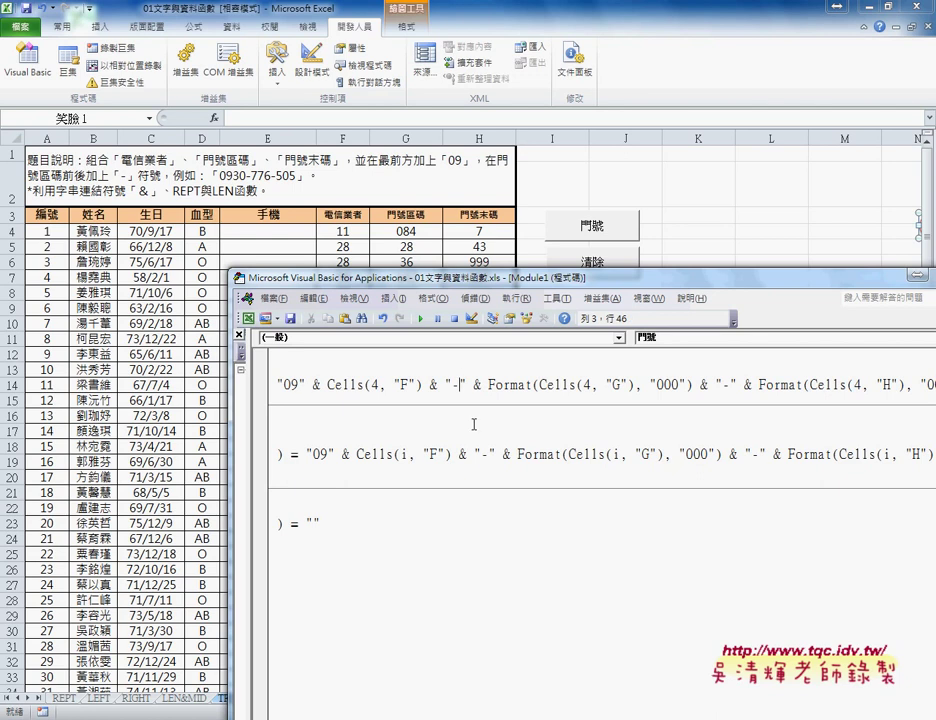
pyautogui.moveTo(435, 283); pyautogui.dragTo(362, 248)
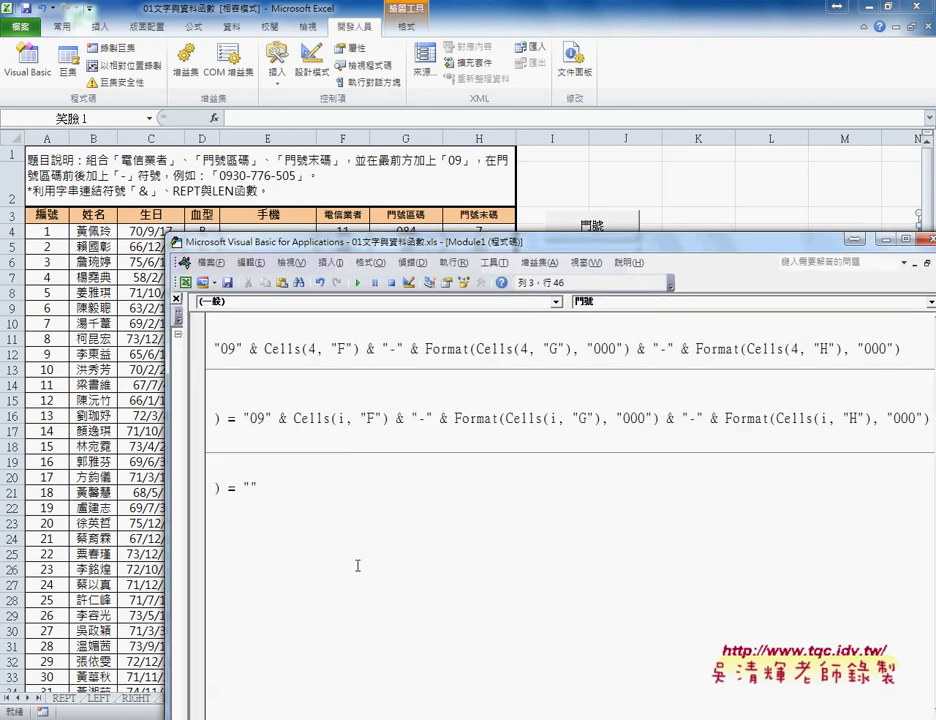
pyautogui.moveTo(384, 229)
pyautogui.mouseDown()
pyautogui.moveTo(384, 332)
pyautogui.moveTo(268, 254)
pyautogui.mouseUp()
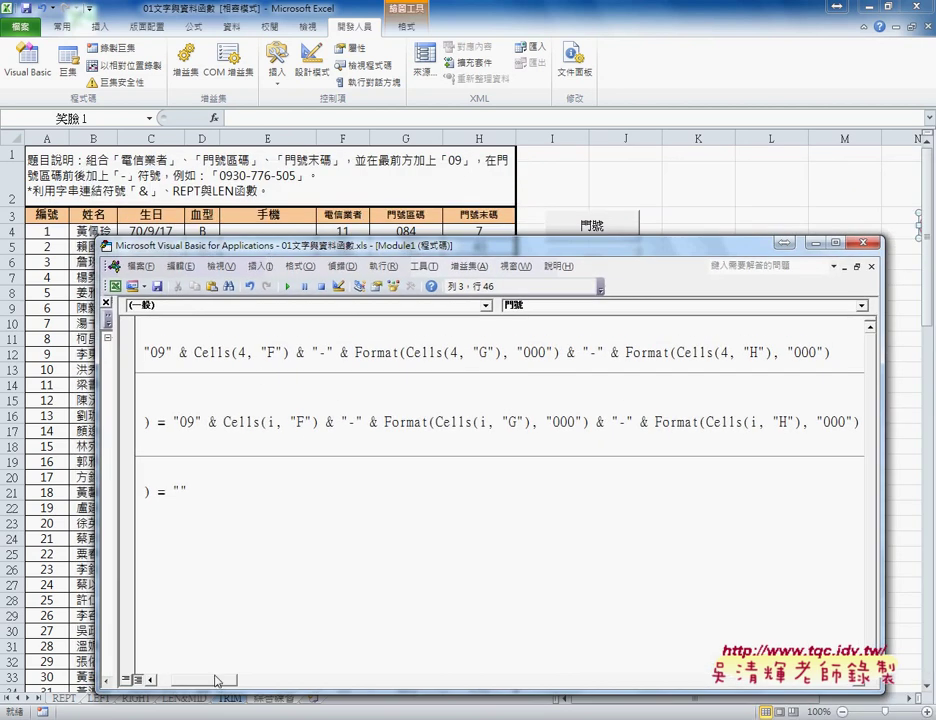
pyautogui.moveTo(297, 253); pyautogui.dragTo(325, 270)
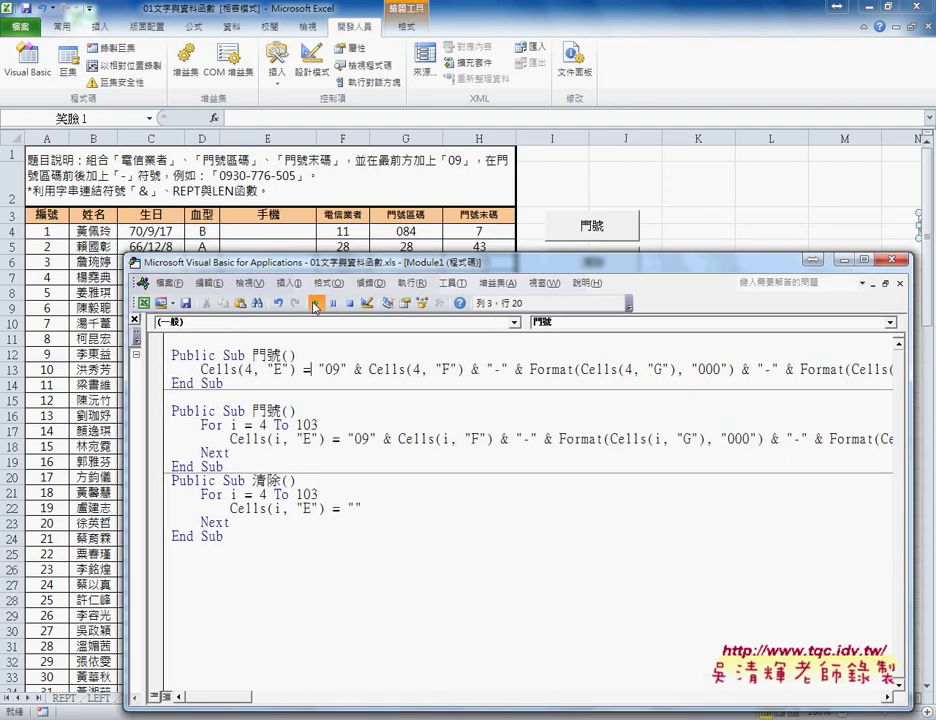
pyautogui.click(314, 305)
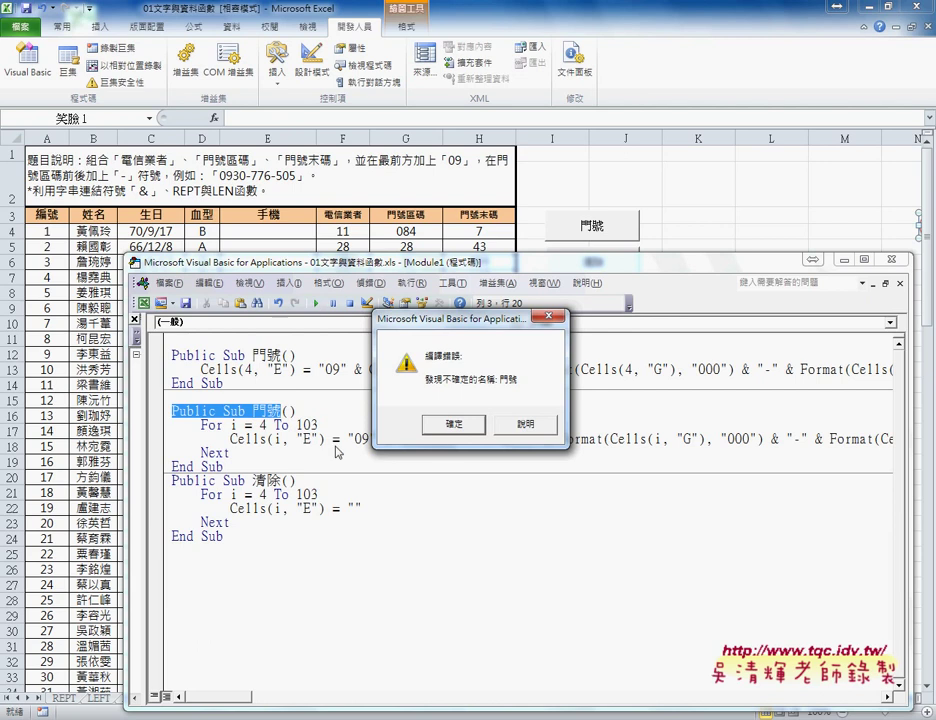
pyautogui.click(460, 426)
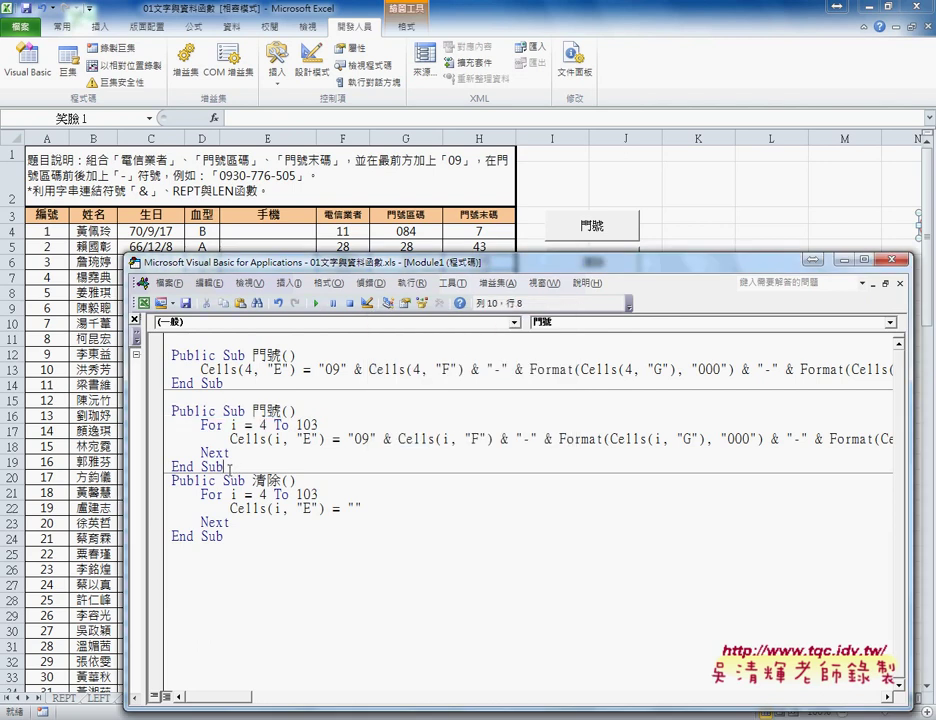
pyautogui.moveTo(165, 466); pyautogui.dragTo(165, 411)
pyautogui.press('Delete')
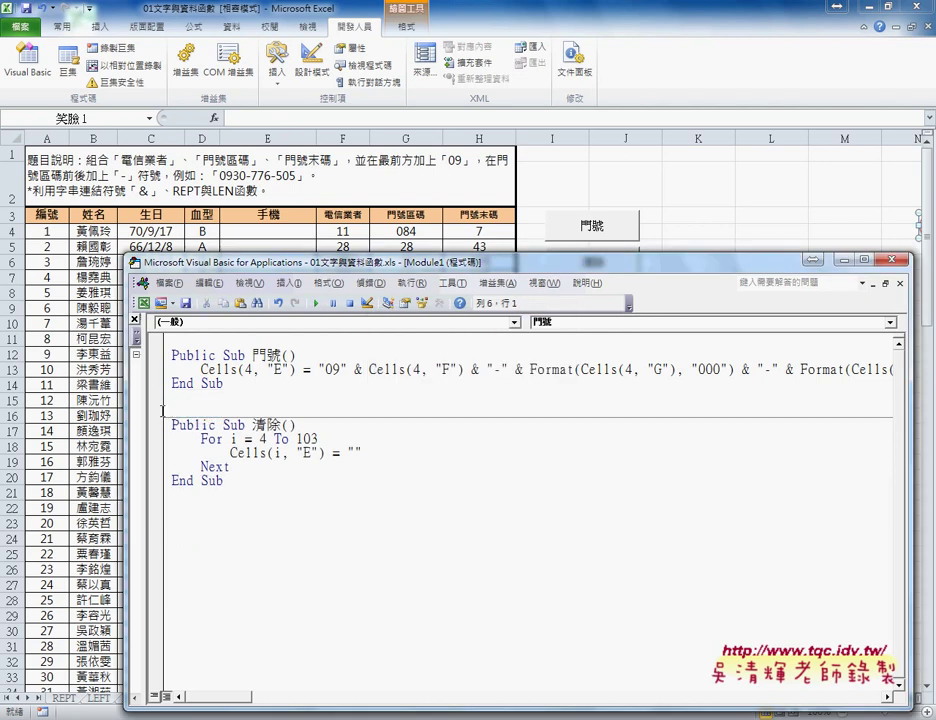
pyautogui.click(296, 354)
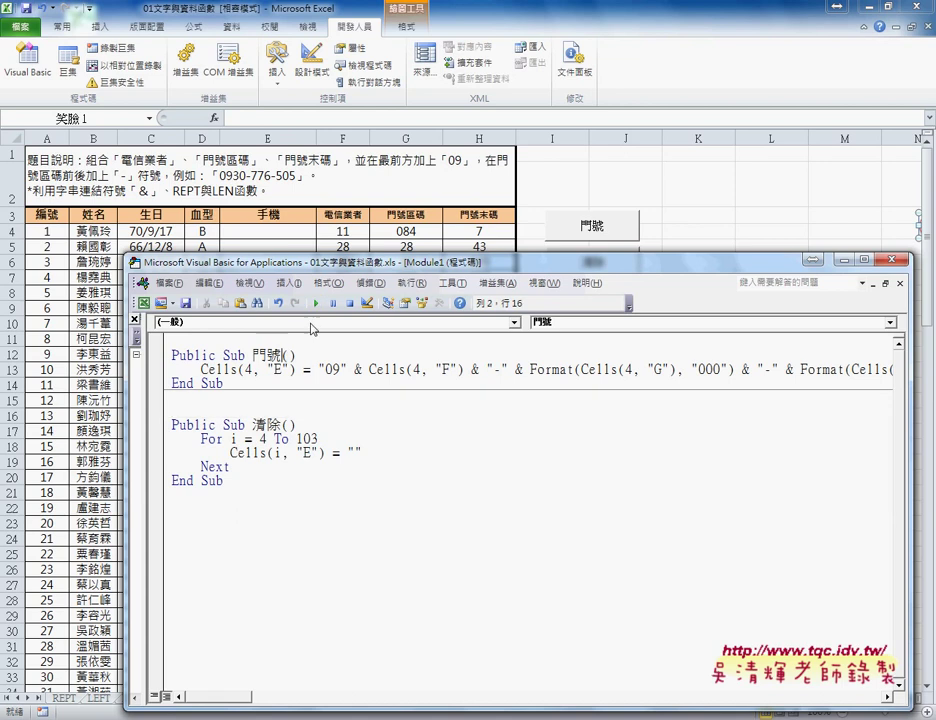
pyautogui.press('F5')
# Shrink the editor to reveal the sheet and put the caret after Public Sub 門號()
pyautogui.moveTo(293, 250); pyautogui.dragTo(293, 275)
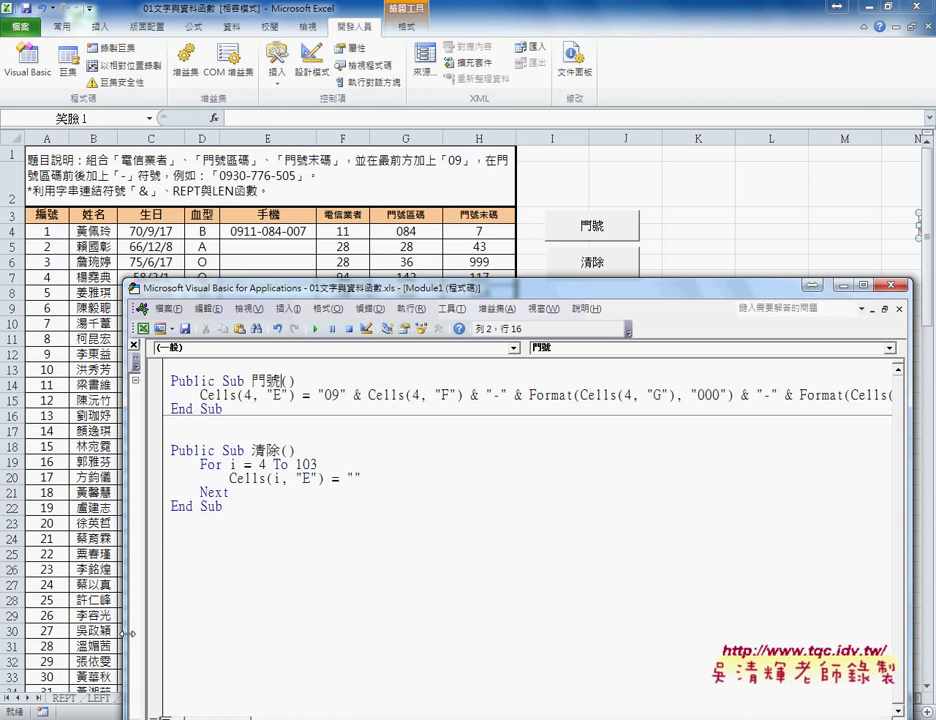
pyautogui.click(307, 381)
# Add an indented For i = 4 To 103 line at the top of the 門號 body
pyautogui.press('Return')
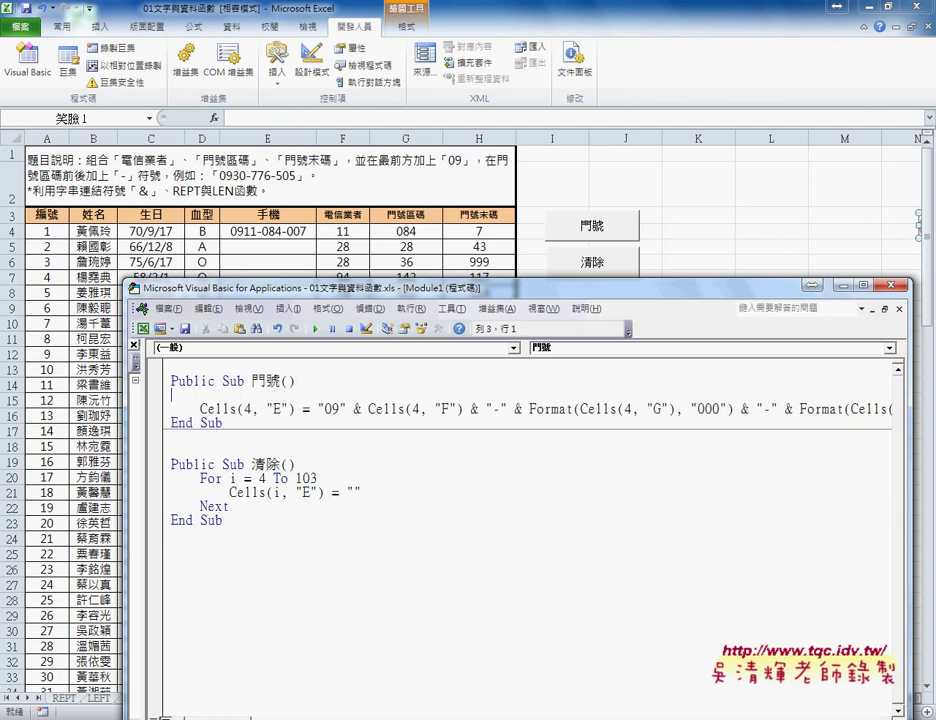
pyautogui.press('Tab')
pyautogui.write('for ')
pyautogui.write('i')
pyautogui.write('=')
pyautogui.write('4')
pyautogui.write(' to ')
pyautogui.write('103')
pyautogui.press('Return')
pyautogui.press('Return')
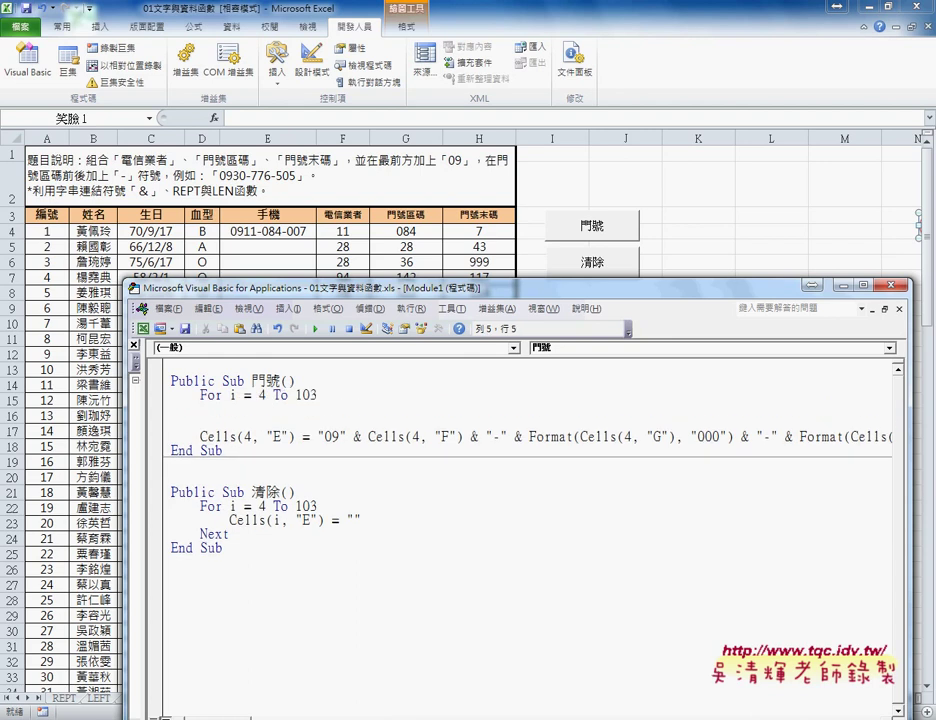
# Type Next to close the loop and check the For i = 4 To 103 line
pyautogui.write('next')
pyautogui.click(200, 408)
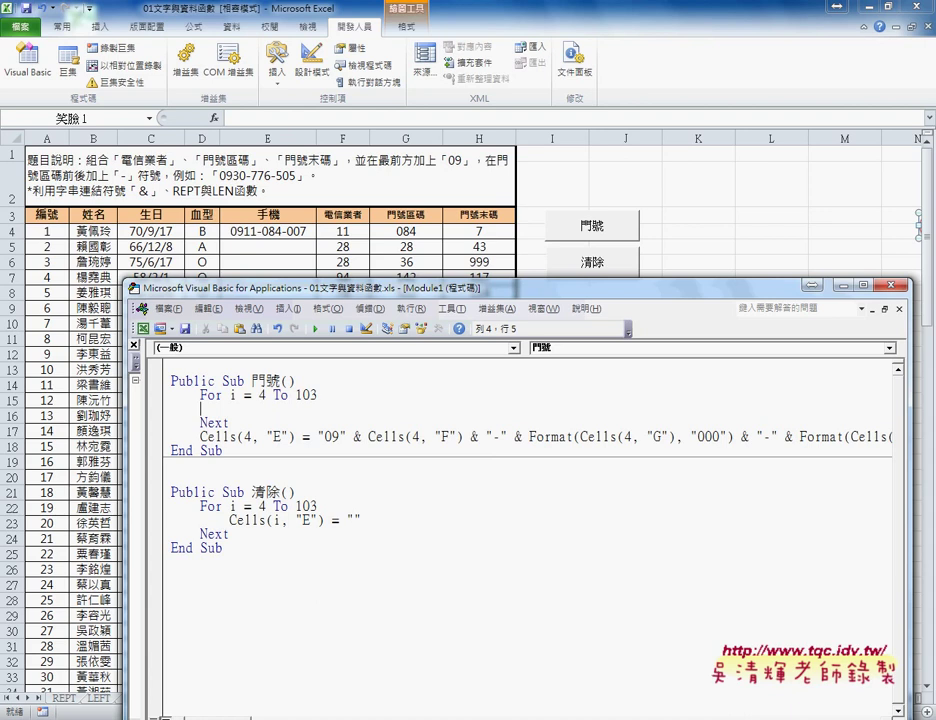
pyautogui.doubleClick(233, 395)
pyautogui.doubleClick(262, 395)
pyautogui.click(303, 395)
pyautogui.click(540, 396)
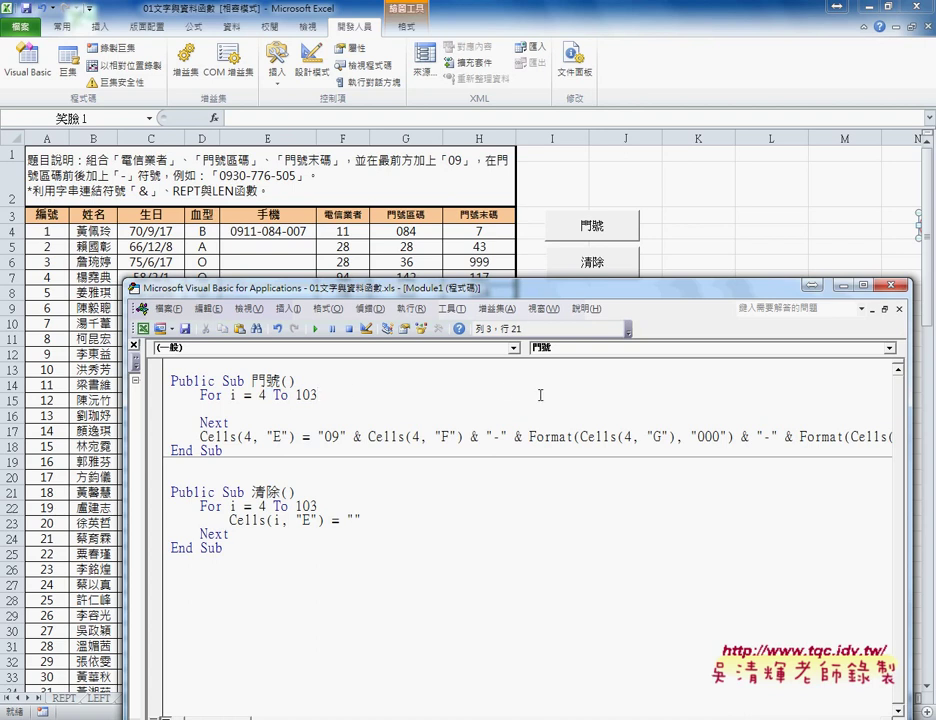
# Move the Cells statement above Next, indent it, and delete the leftover blank line
pyautogui.click(184, 438)
pyautogui.moveTo(184, 438); pyautogui.dragTo(175, 410)
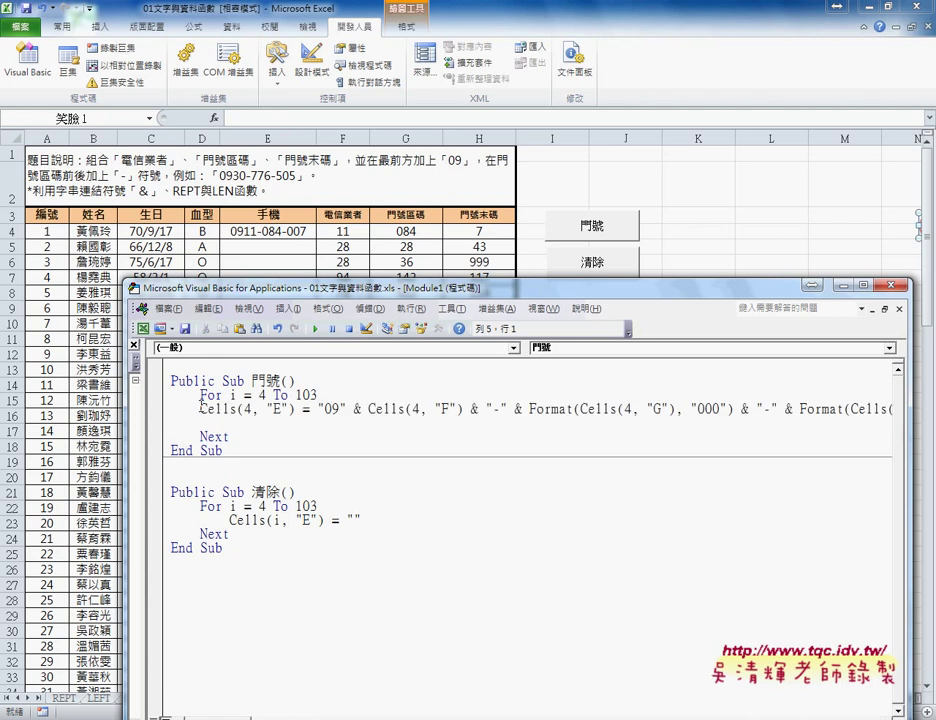
pyautogui.press('Tab')
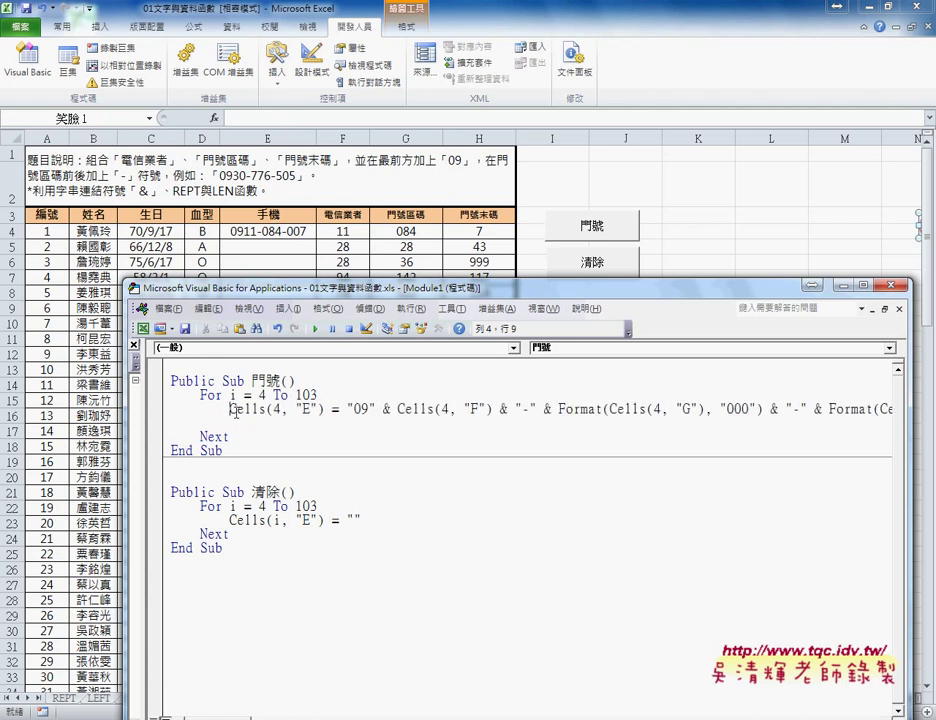
pyautogui.moveTo(199, 423); pyautogui.dragTo(150, 428)
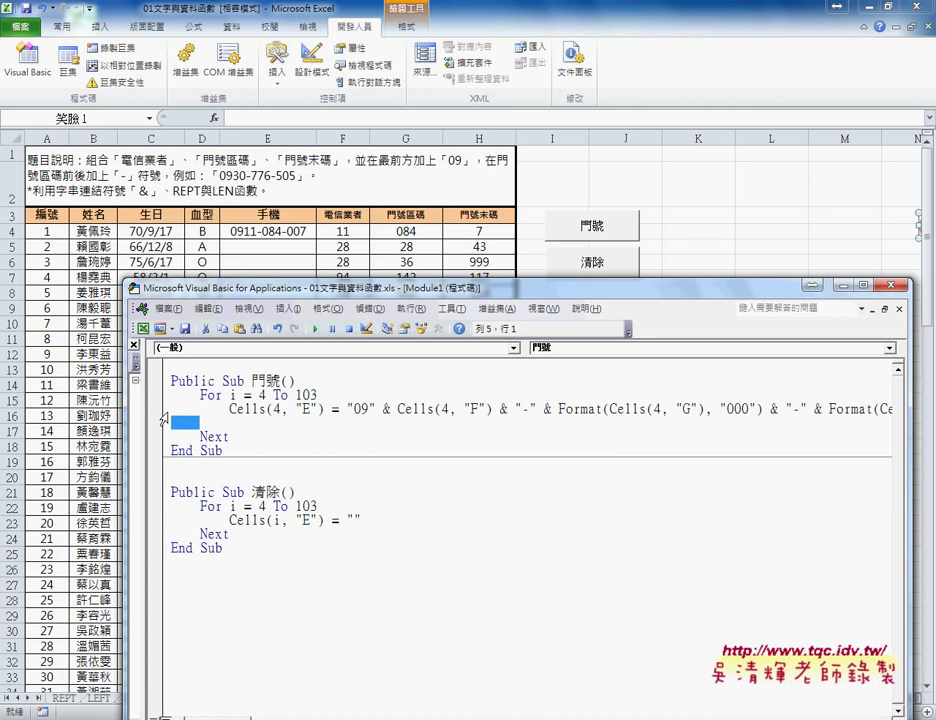
pyautogui.press('Delete')
pyautogui.press('Delete')
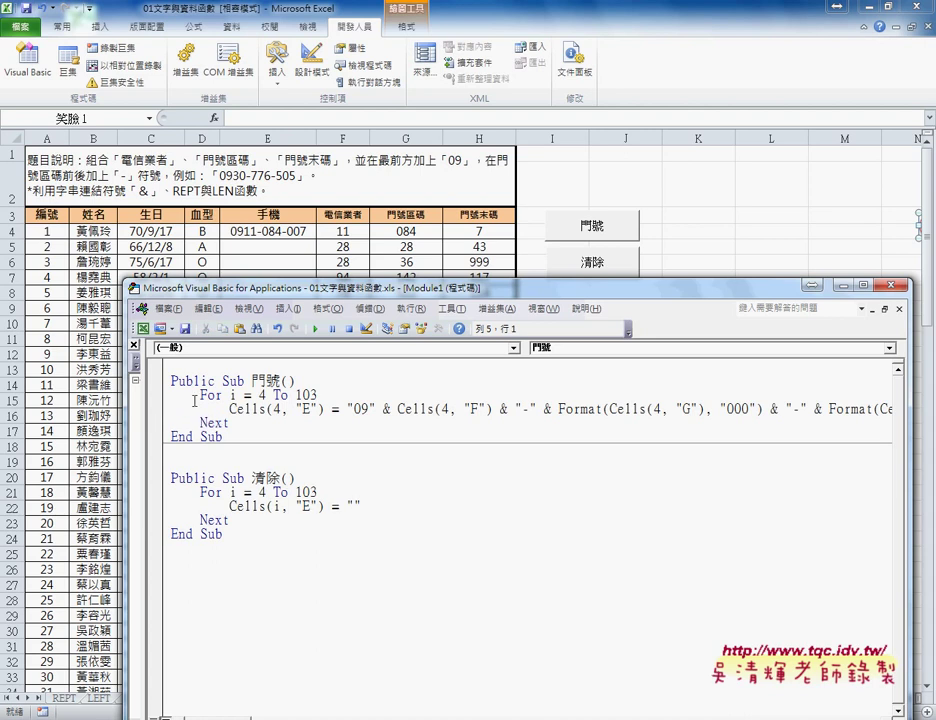
pyautogui.moveTo(199, 395); pyautogui.dragTo(172, 396)
pyautogui.click(205, 423)
# Change the first Cells reference's row from 4 to the loop counter i
pyautogui.moveTo(200, 423); pyautogui.dragTo(170, 423)
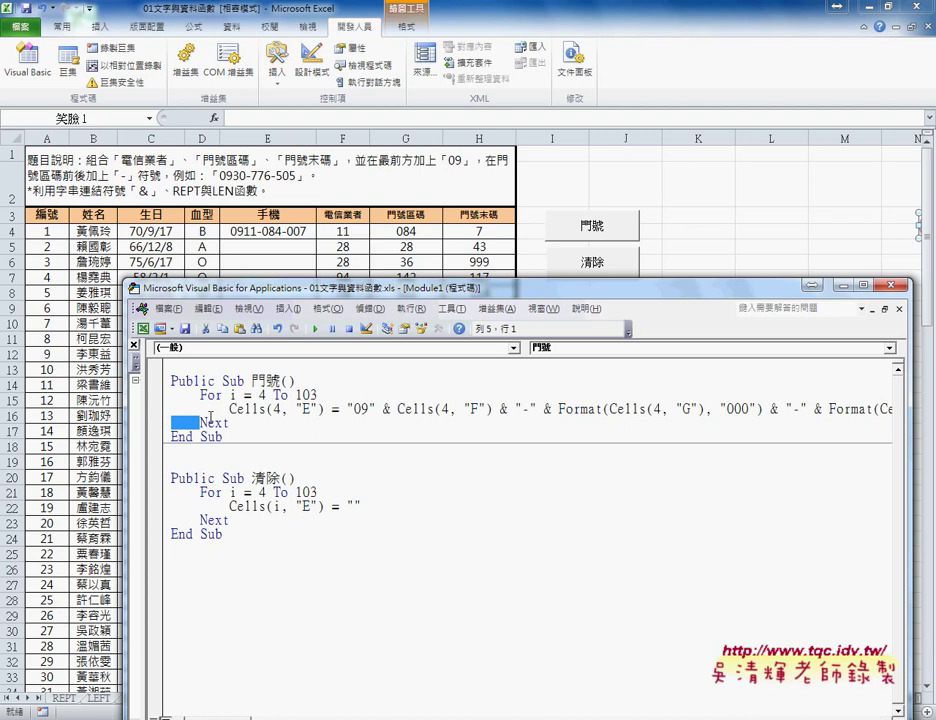
pyautogui.doubleClick(276, 412)
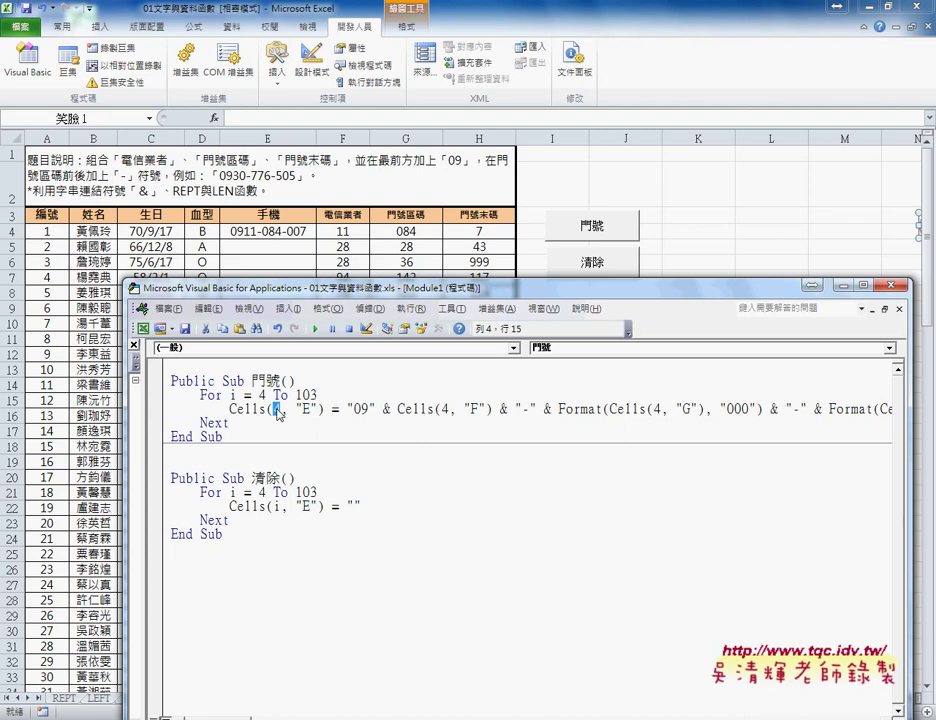
pyautogui.write('i')
pyautogui.doubleClick(262, 395)
pyautogui.doubleClick(276, 409)
pyautogui.doubleClick(263, 395)
pyautogui.click(280, 409)
pyautogui.click(230, 395)
# Replace the fixed 4 with i in the column F, G and H Cells references
pyautogui.doubleClick(446, 408)
pyautogui.write('i')
pyautogui.doubleClick(657, 409)
pyautogui.write('i')
pyautogui.moveTo(420, 287); pyautogui.dragTo(340, 251)
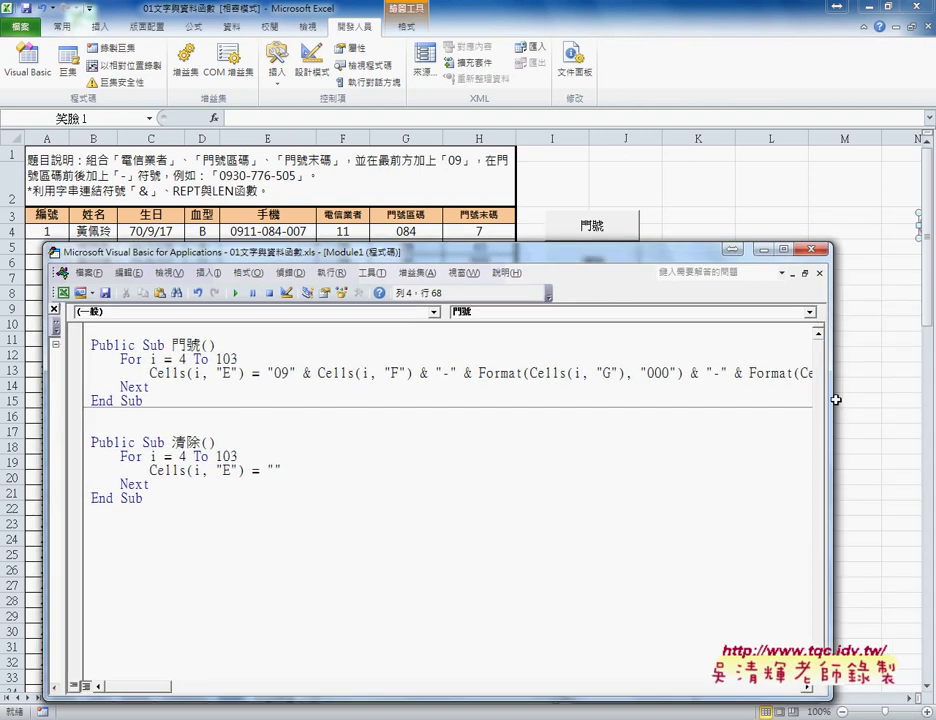
pyautogui.moveTo(831, 400); pyautogui.dragTo(889, 400)
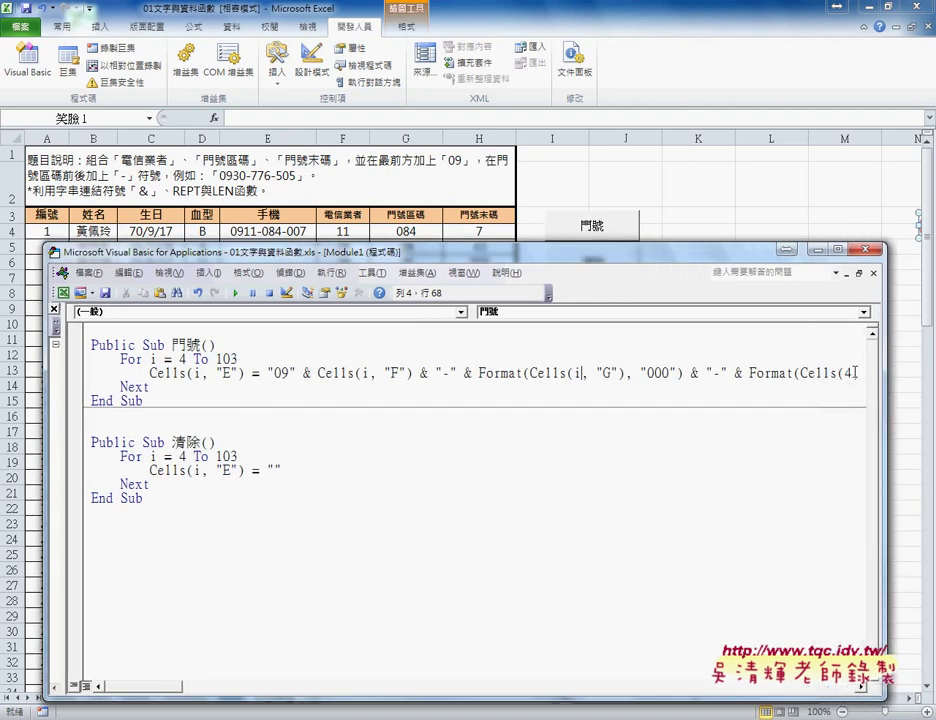
pyautogui.doubleClick(847, 373)
pyautogui.write('i')
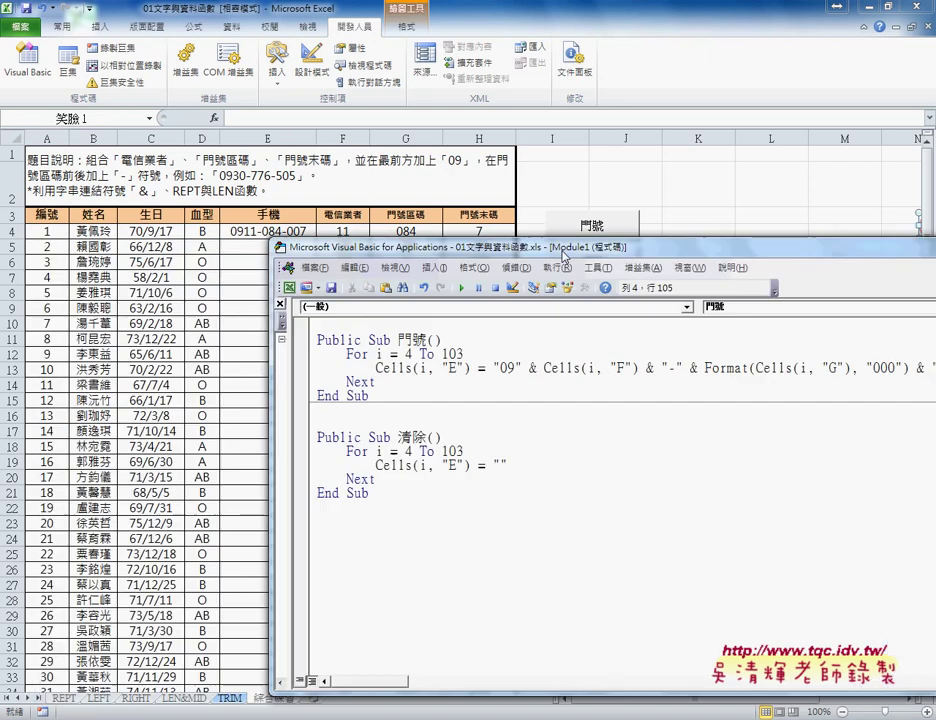
pyautogui.moveTo(336, 257); pyautogui.dragTo(627, 240)
# Run the looped 門號 macro to fill column E with phone numbers for rows 4–103
pyautogui.click(512, 338)
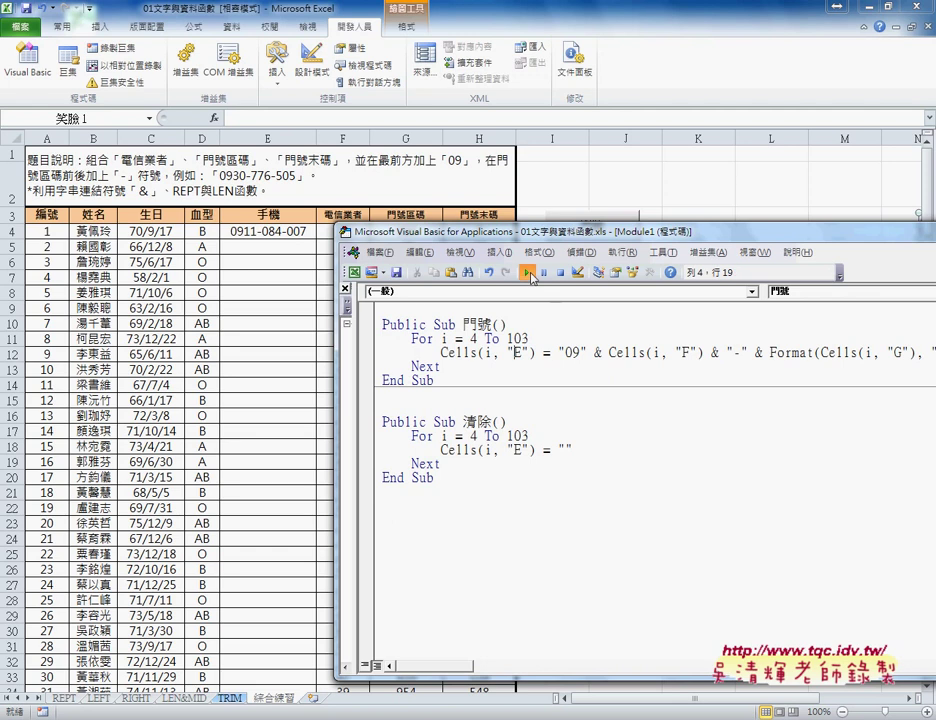
pyautogui.click(528, 273)
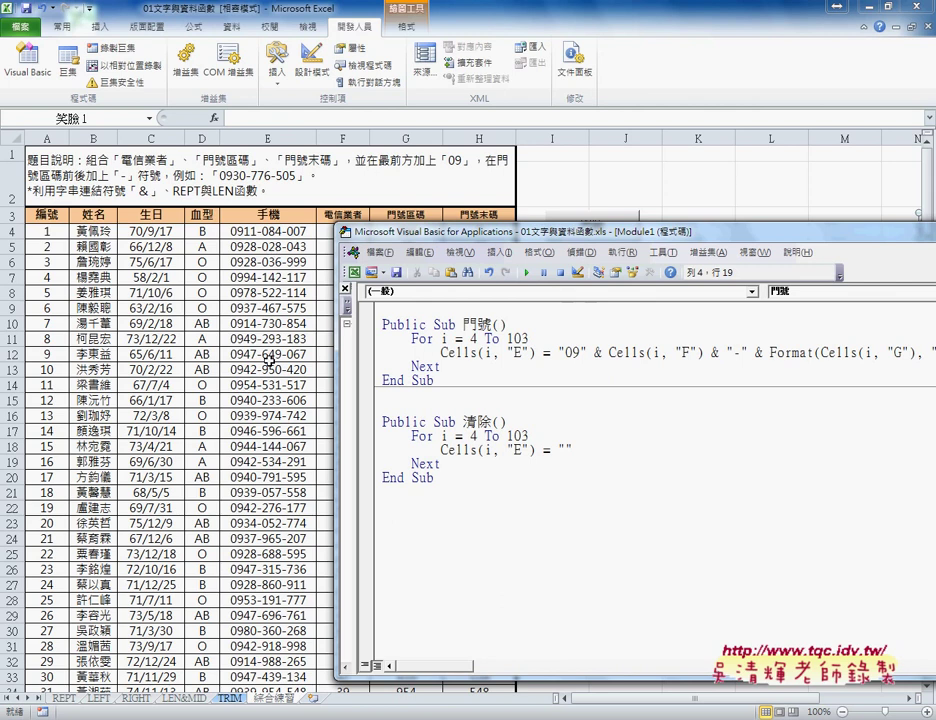
pyautogui.moveTo(470, 338); pyautogui.dragTo(528, 338)
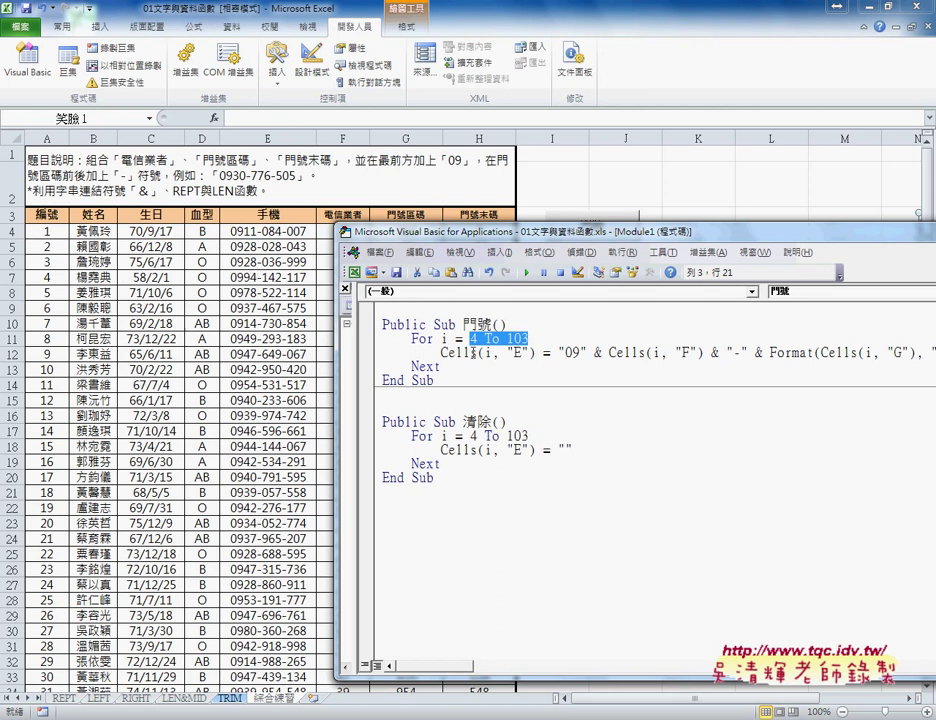
# Delete the old 清除 macro from the module
pyautogui.click(612, 362)
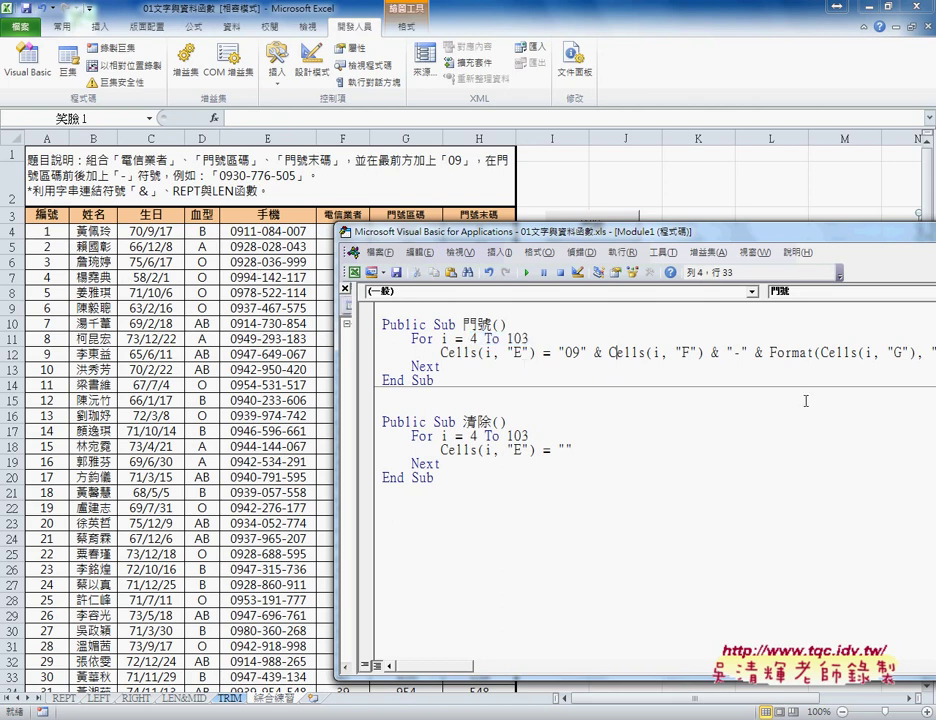
pyautogui.moveTo(383, 476); pyautogui.dragTo(381, 447)
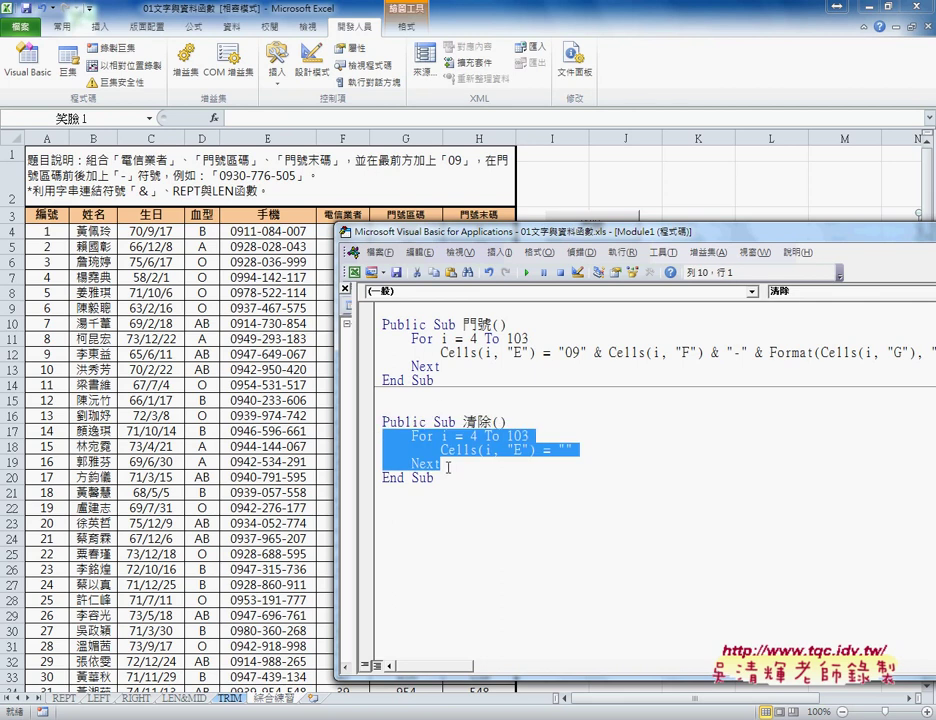
pyautogui.moveTo(436, 478); pyautogui.dragTo(373, 403)
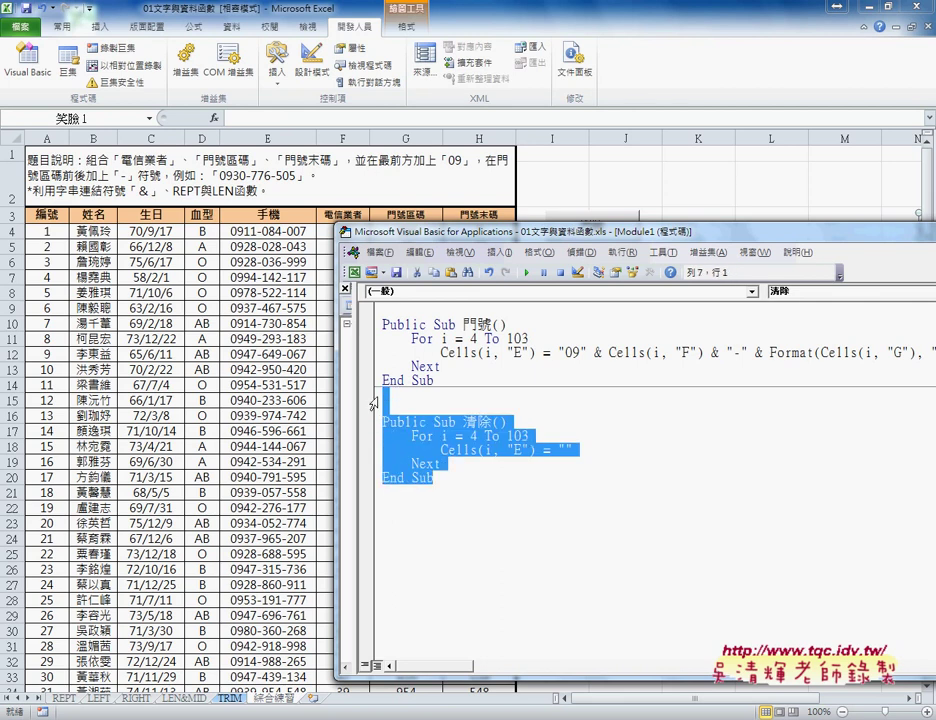
pyautogui.press('Delete')
# Paste a copy of 門號 below it and change its assignment to Cells(i, "E") = ""
pyautogui.moveTo(583, 397); pyautogui.dragTo(380, 327)
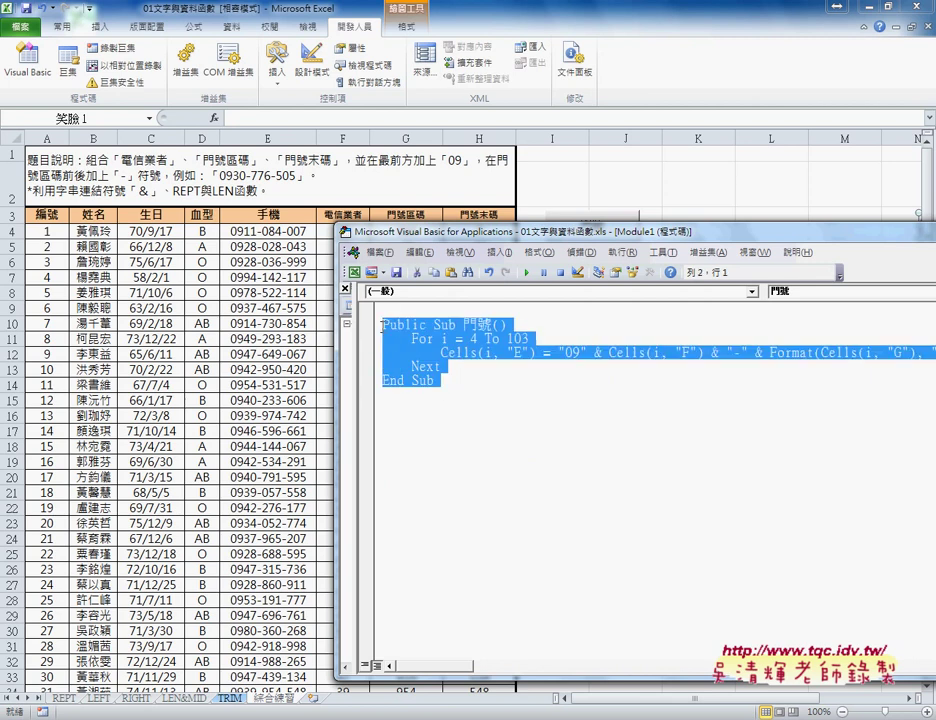
pyautogui.hotkey('ctrl', 'c')
pyautogui.click(337, 403)
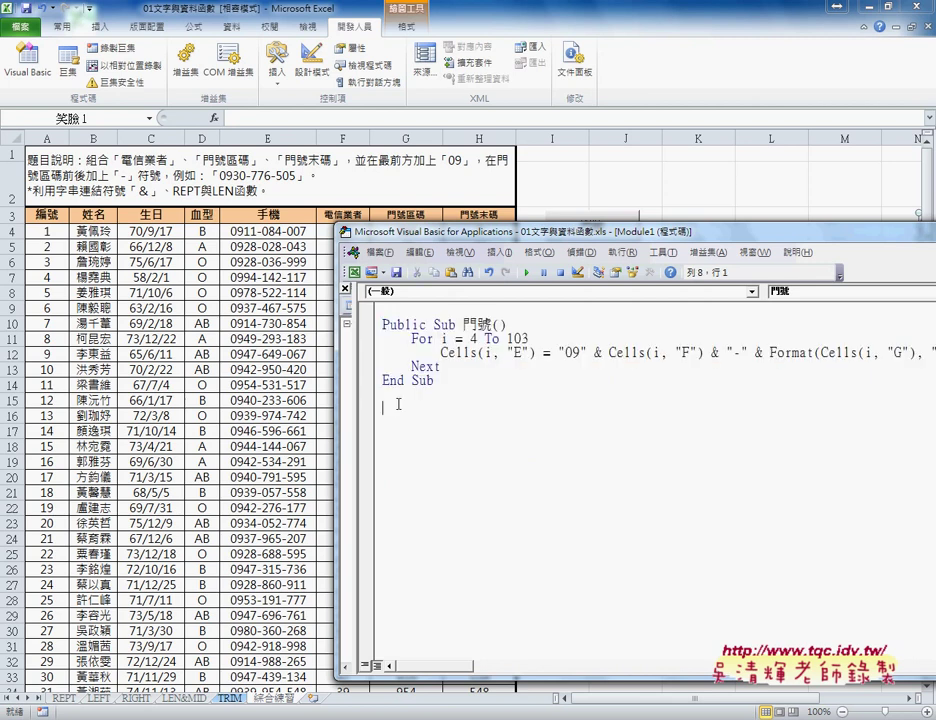
pyautogui.hotkey('ctrl', 'v')
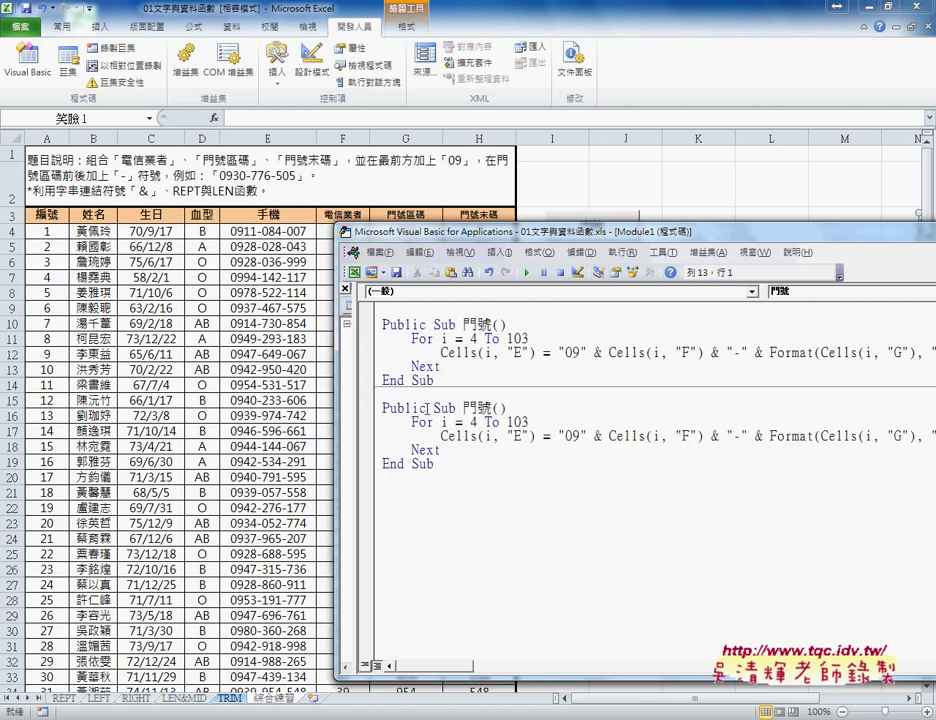
pyautogui.moveTo(550, 435); pyautogui.dragTo(684, 435)
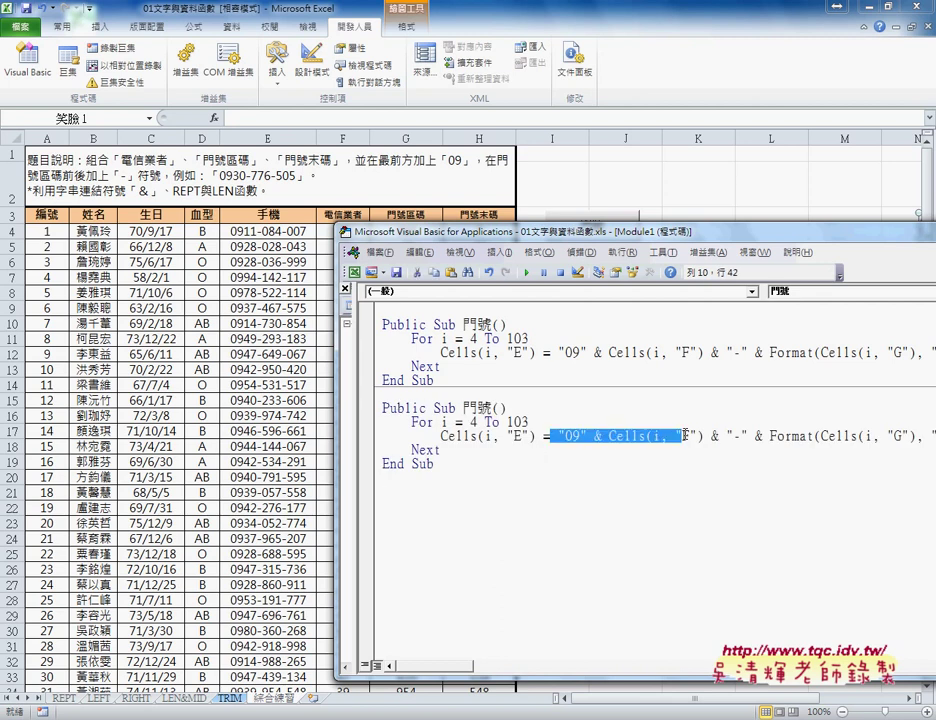
pyautogui.hotkey('shift', 'End')
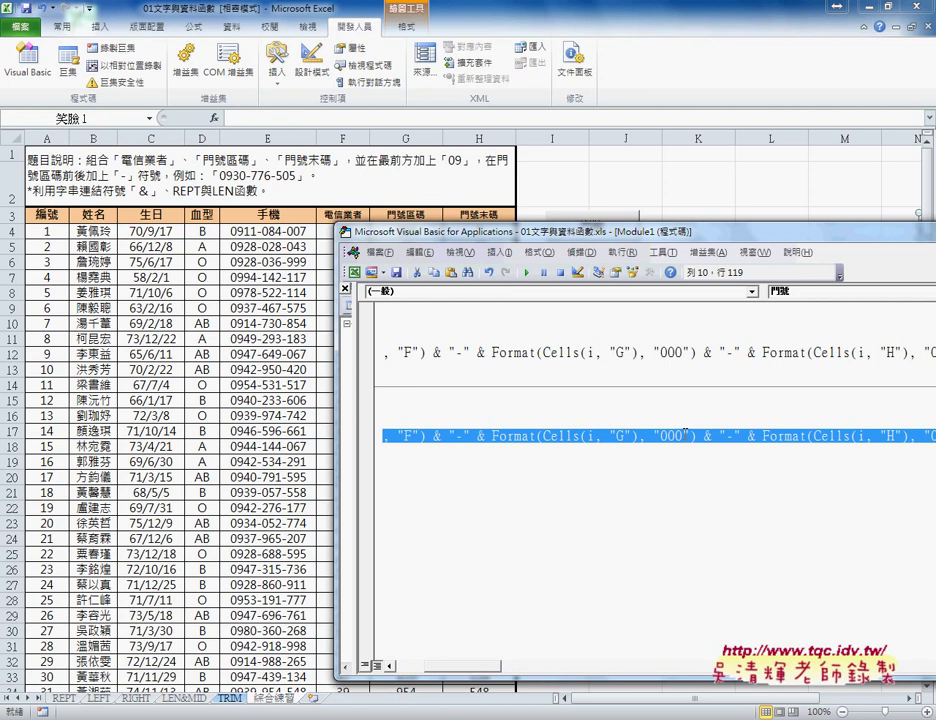
pyautogui.write('"E") =')
pyautogui.write('") = ""')
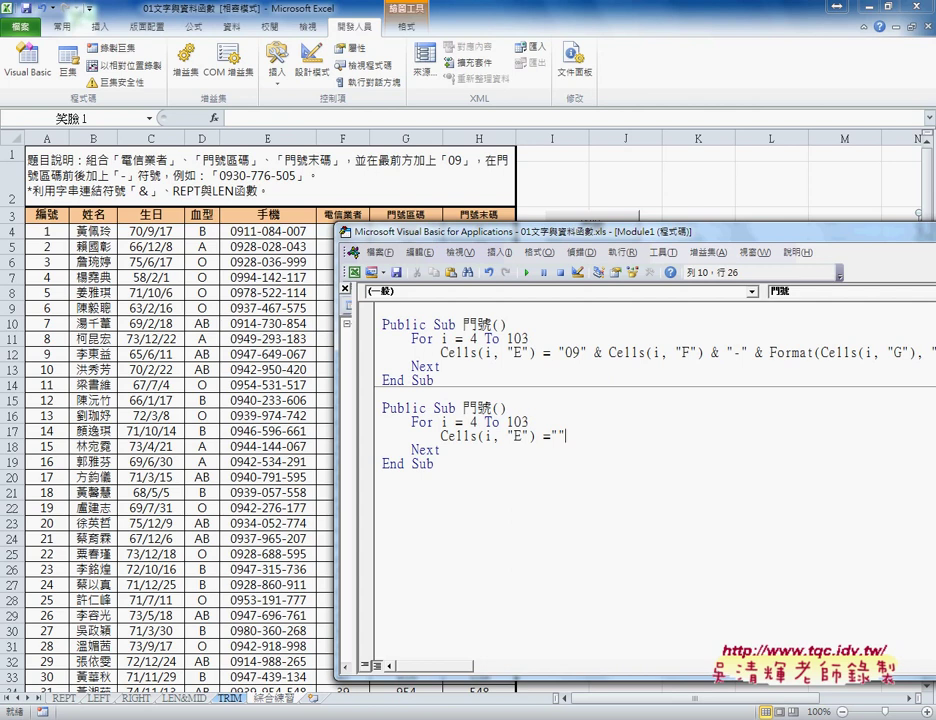
pyautogui.doubleClick(486, 407)
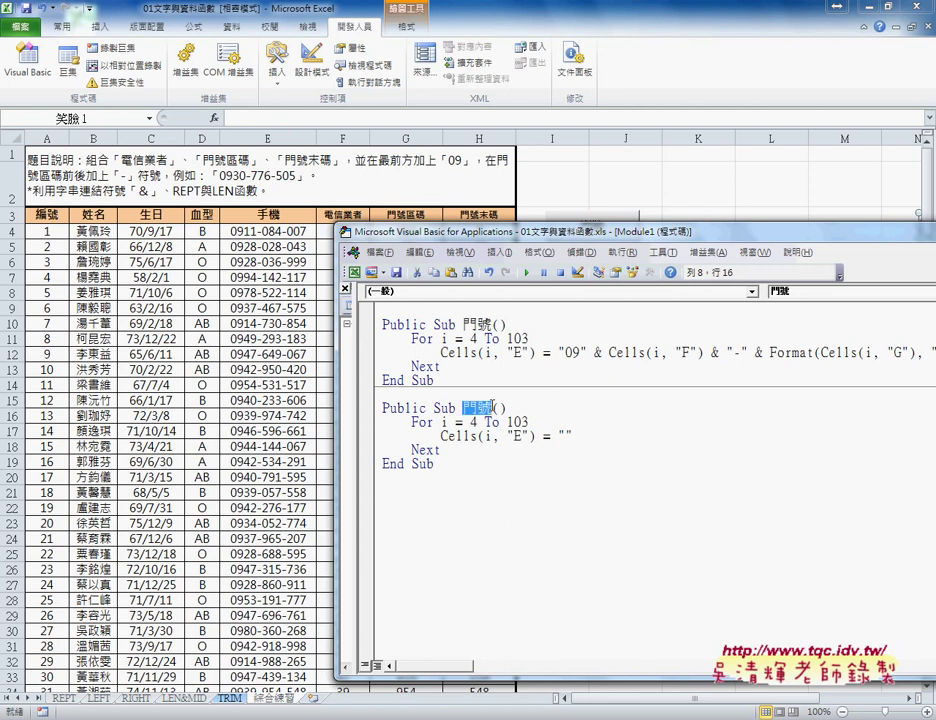
# Rename the copied macro to 清除
pyautogui.write('ㄑㄧㄥ')
pyautogui.press('space')
pyautogui.write('ㄔㄨˊ')
pyautogui.press('Return')
# Test by running 清除, then 門號, then 清除 again, leaving column E empty
pyautogui.click(455, 436)
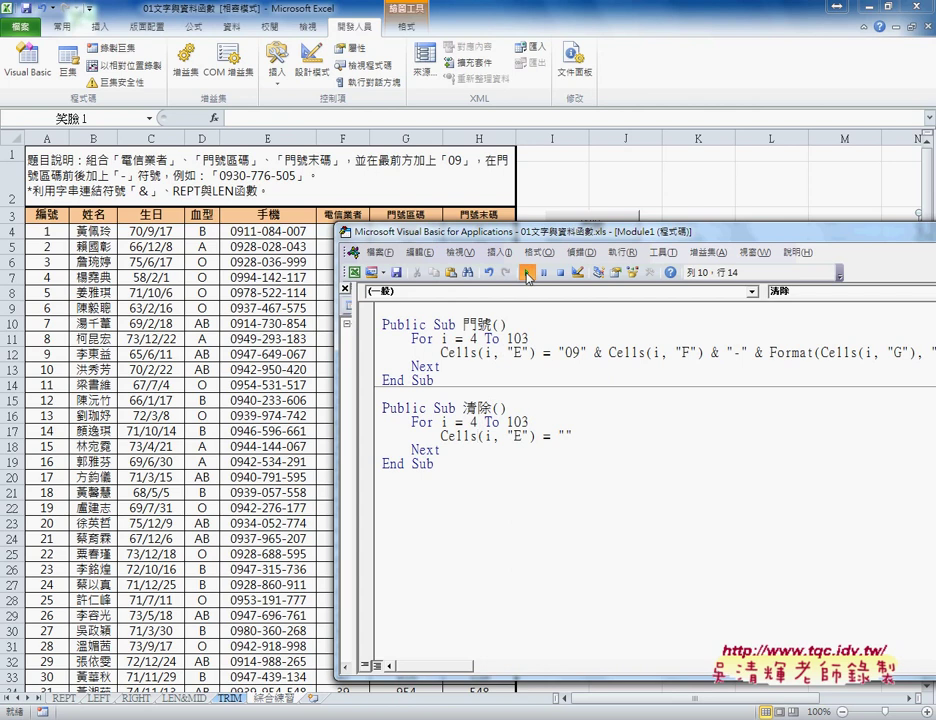
pyautogui.click(527, 276)
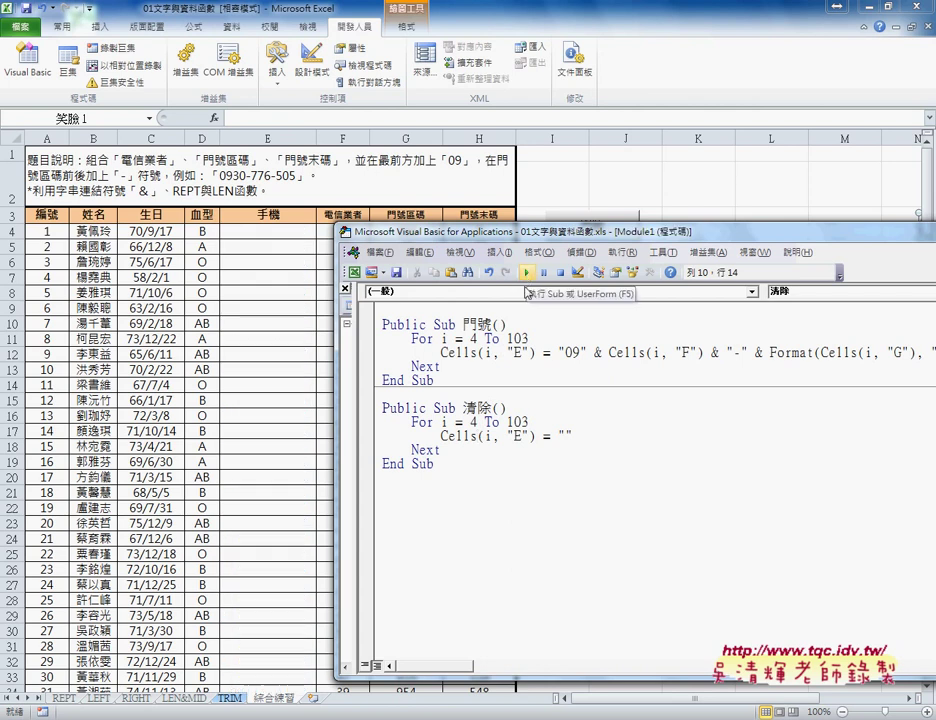
pyautogui.click(512, 352)
pyautogui.click(524, 276)
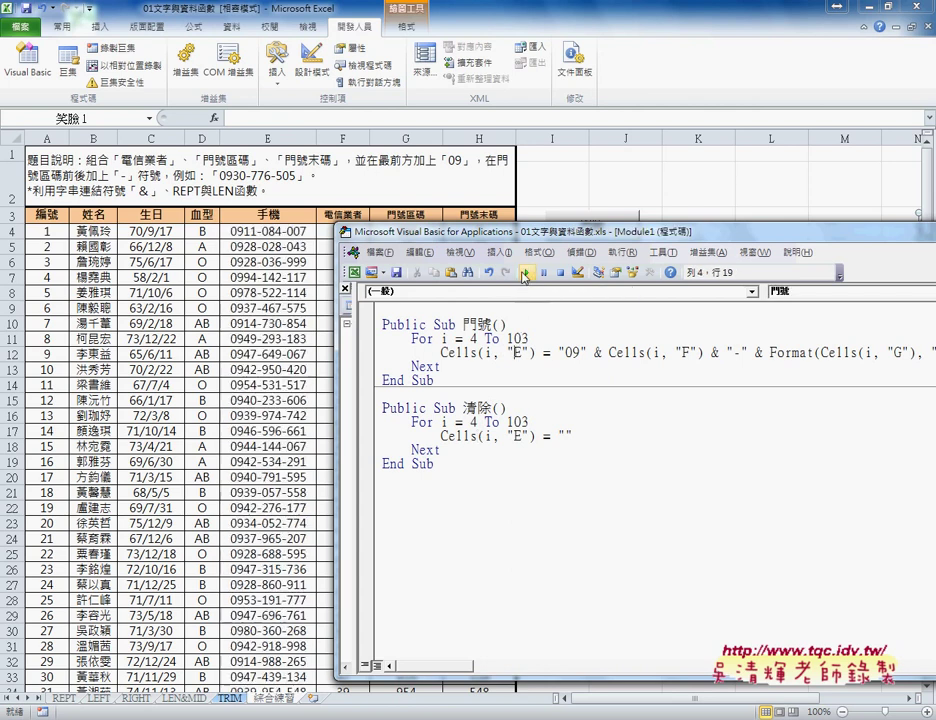
pyautogui.click(527, 273)
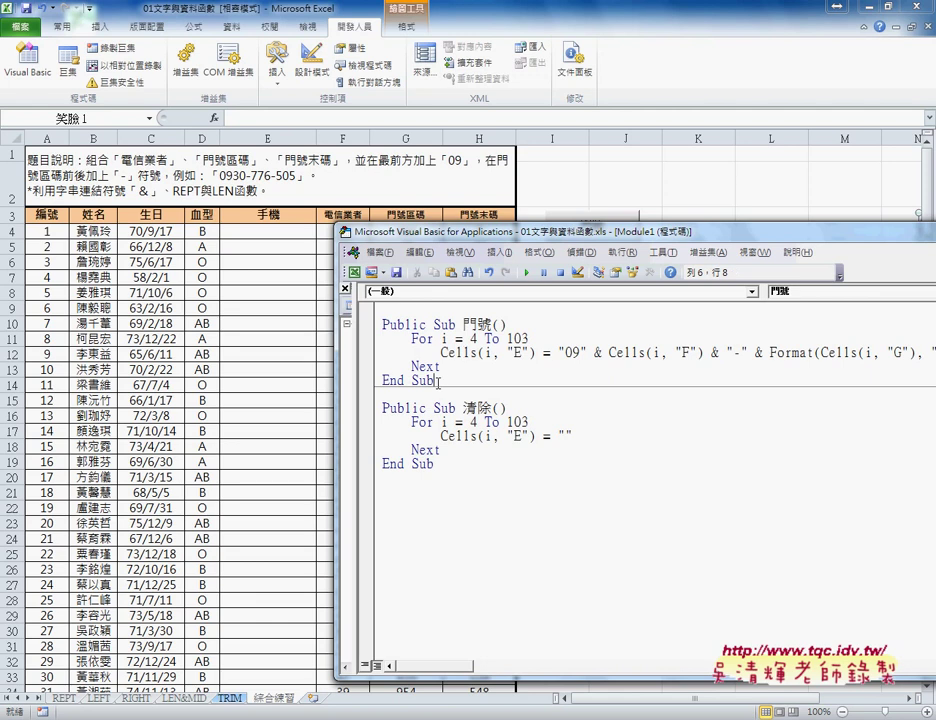
pyautogui.moveTo(436, 380); pyautogui.dragTo(381, 324)
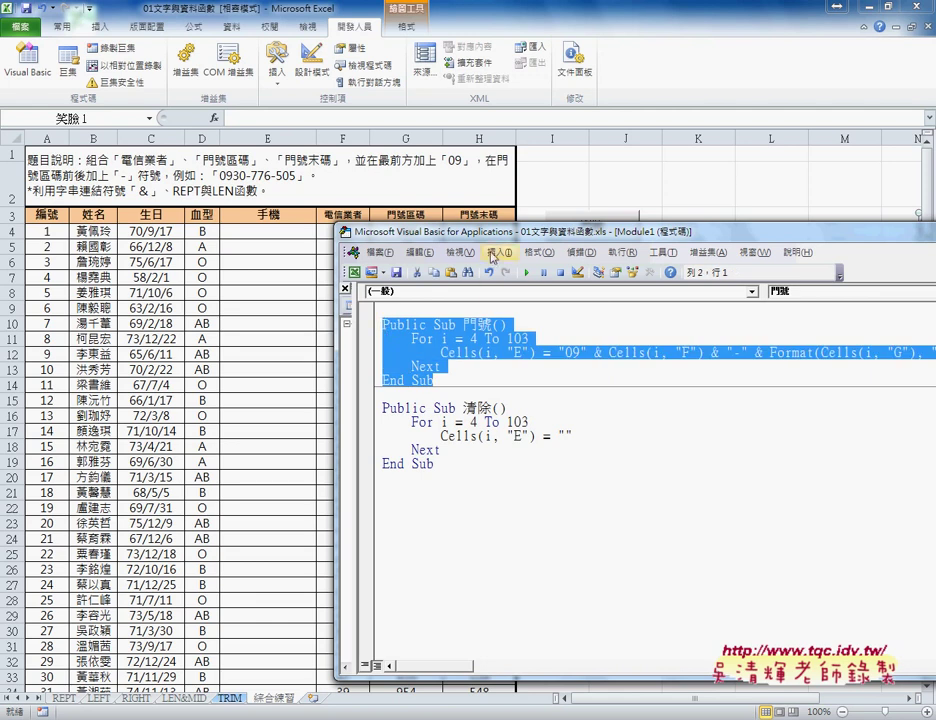
# Choose Insert > Procedure to bring up the 新增程序 (Add Procedure) dialog
pyautogui.click(500, 252)
pyautogui.click(533, 268)
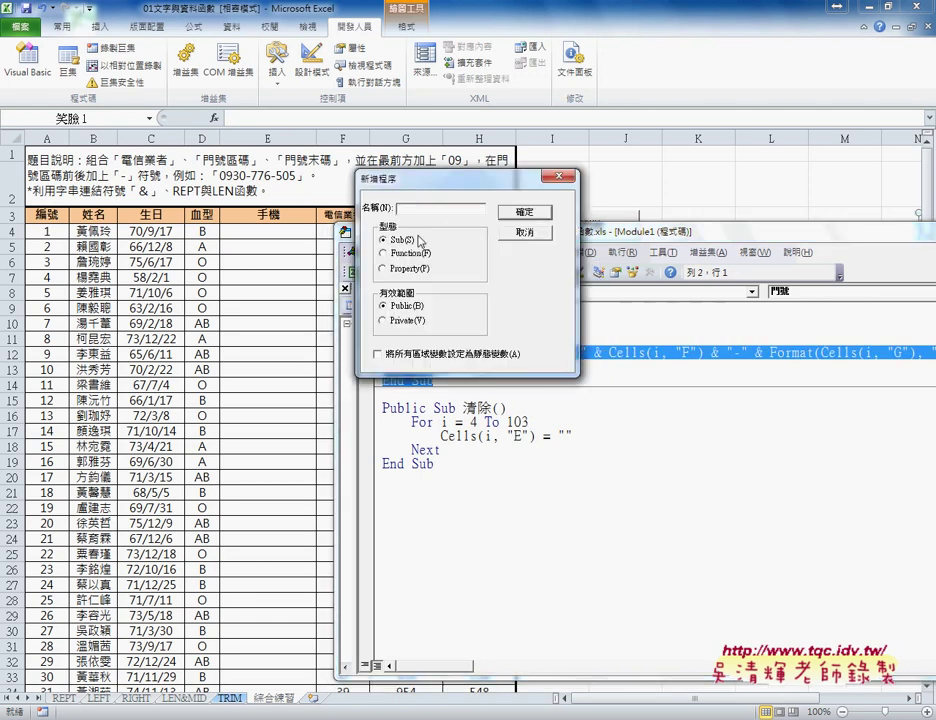